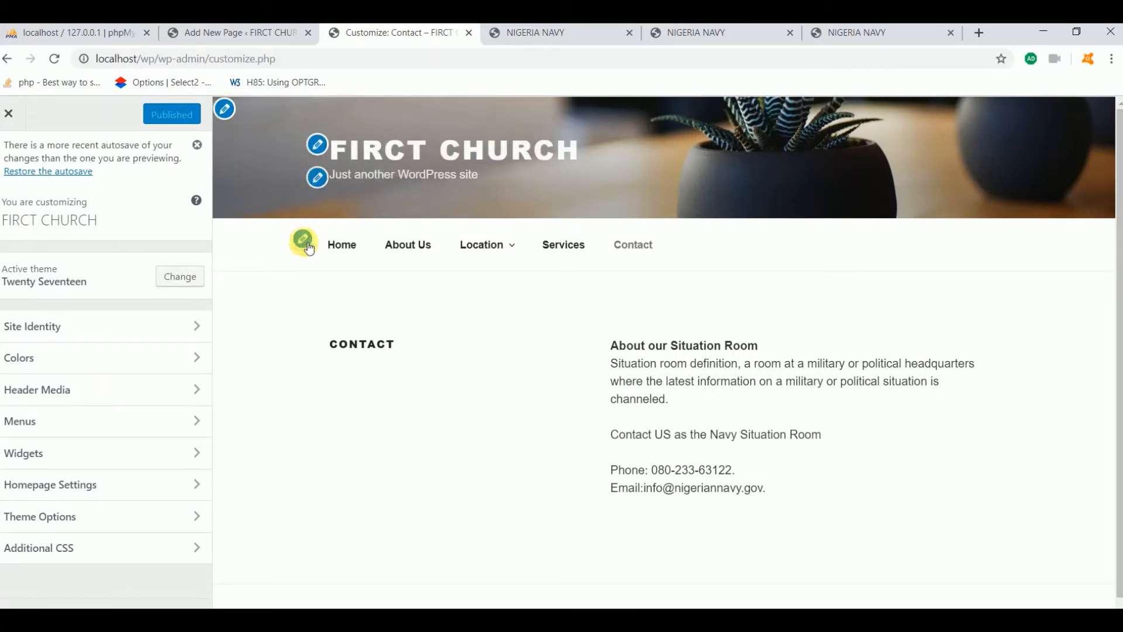
Fix the misspelled site title FIRCT so it reads FIRST CHURCH in Site Identity
scroll(398, 456, "down", 1)
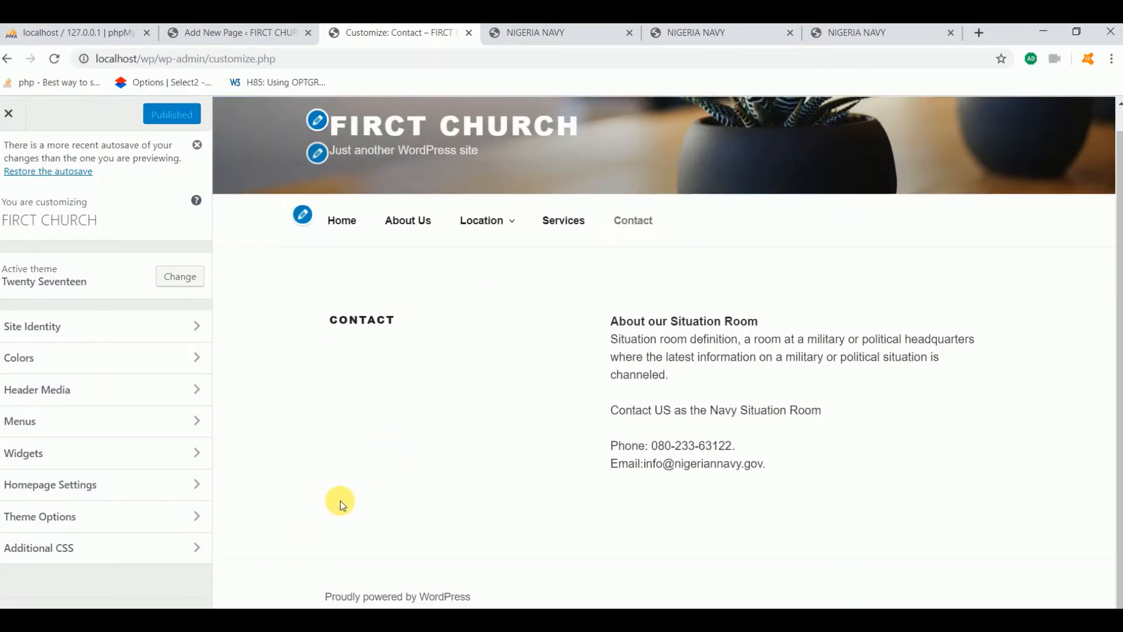
scroll(338, 502, "up", 1)
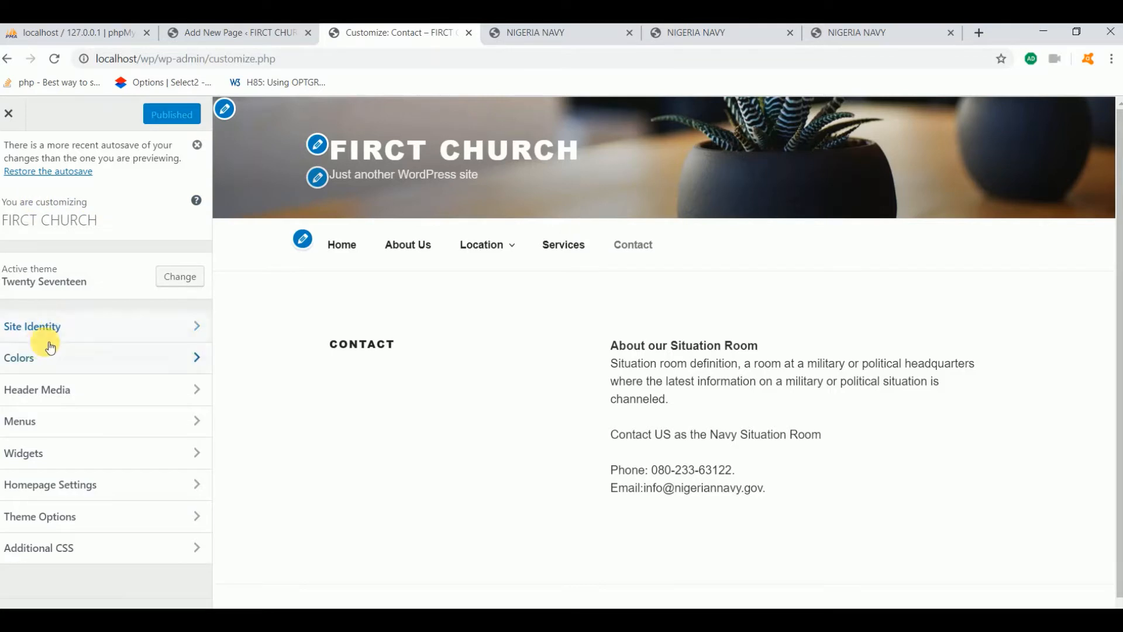
left_click(62, 327)
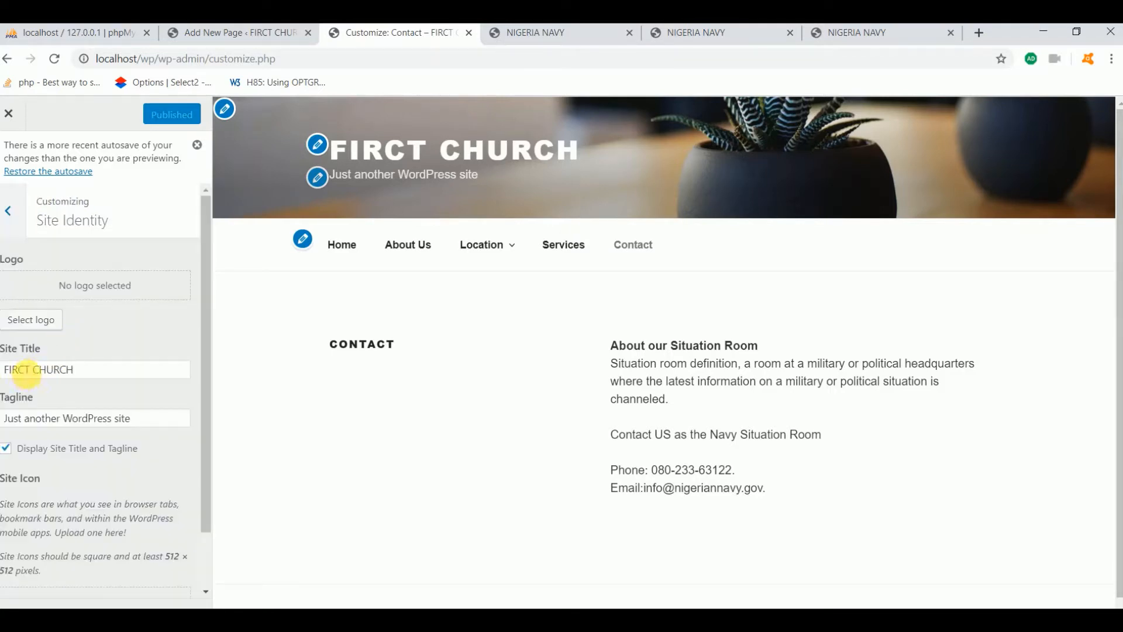
left_click(27, 370)
key("BackSpace")
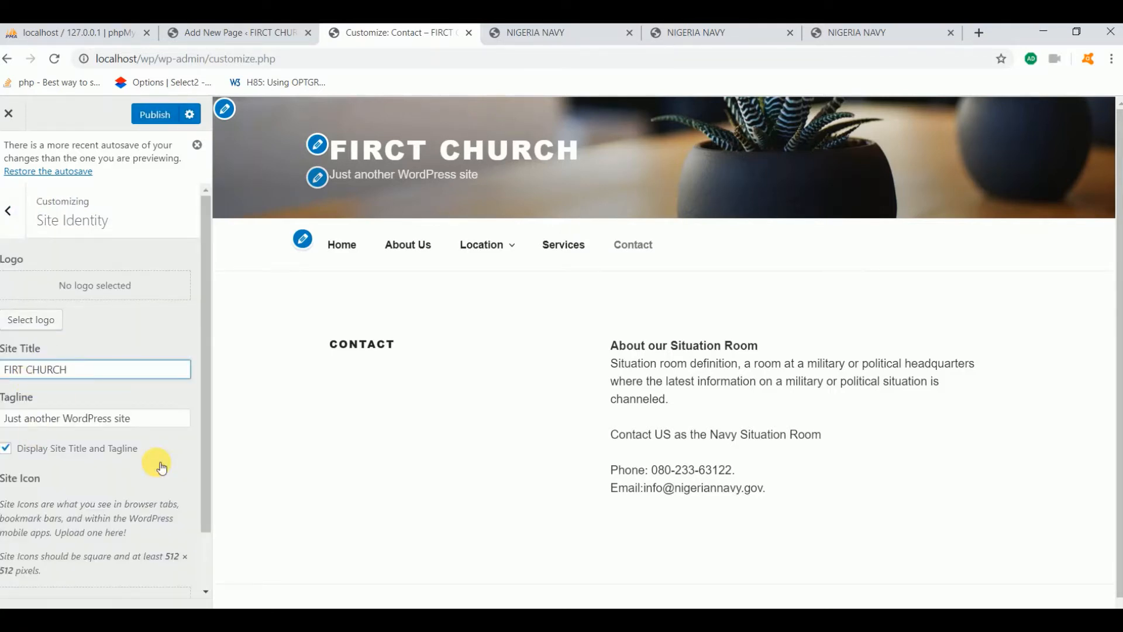
type("S")
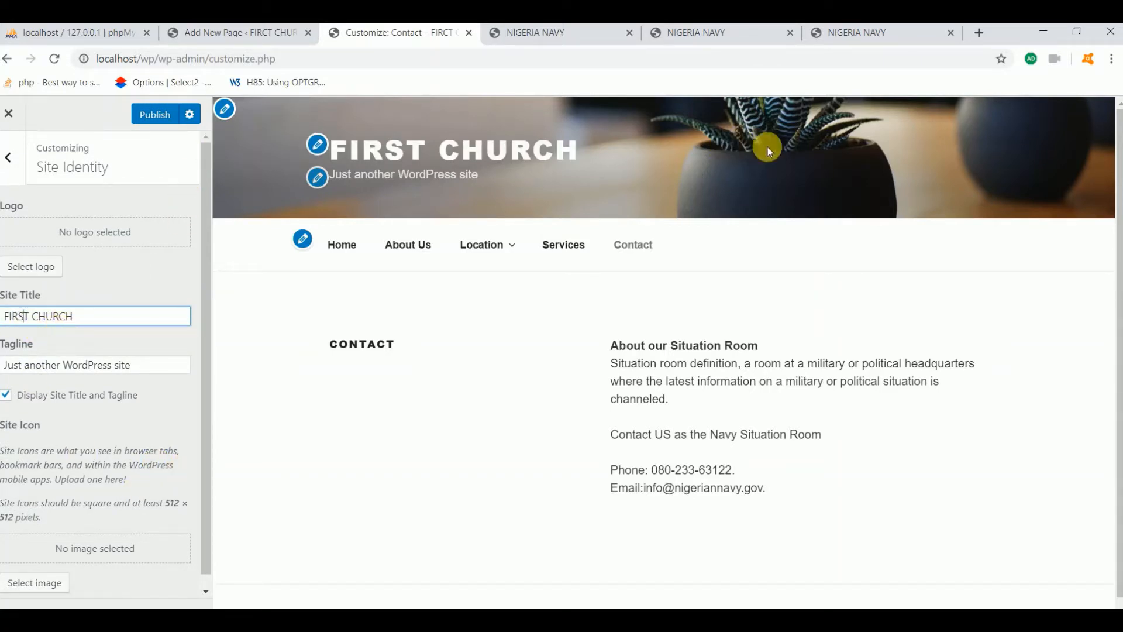
Upload header12345.gif from the computer as a new header image and proceed to cropping
left_click(226, 109)
left_click(119, 549)
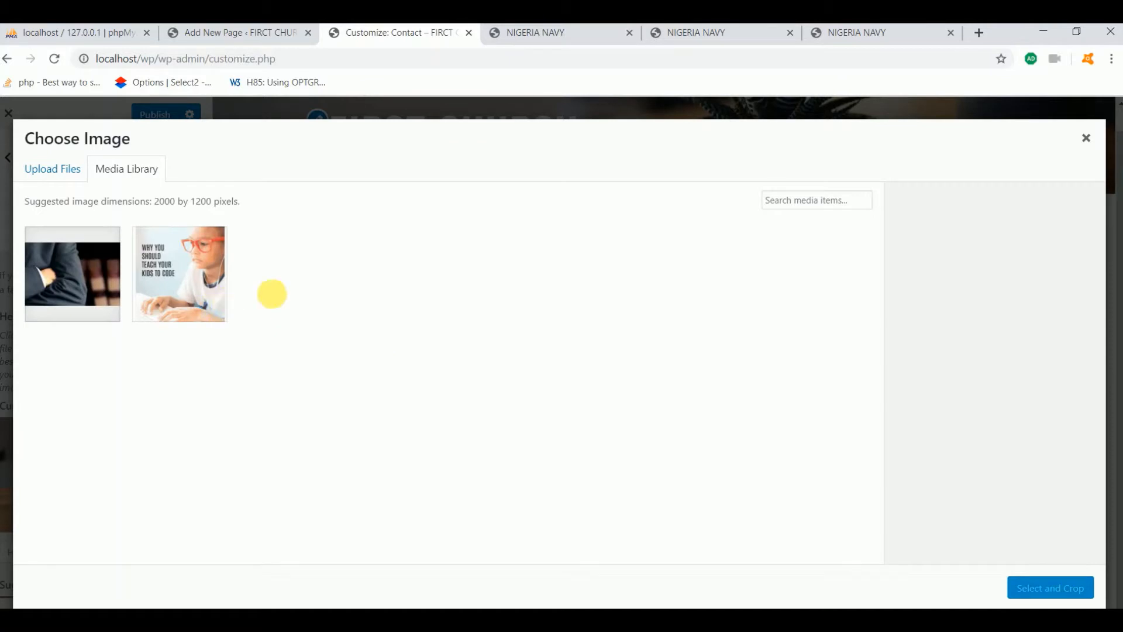
left_click(604, 371)
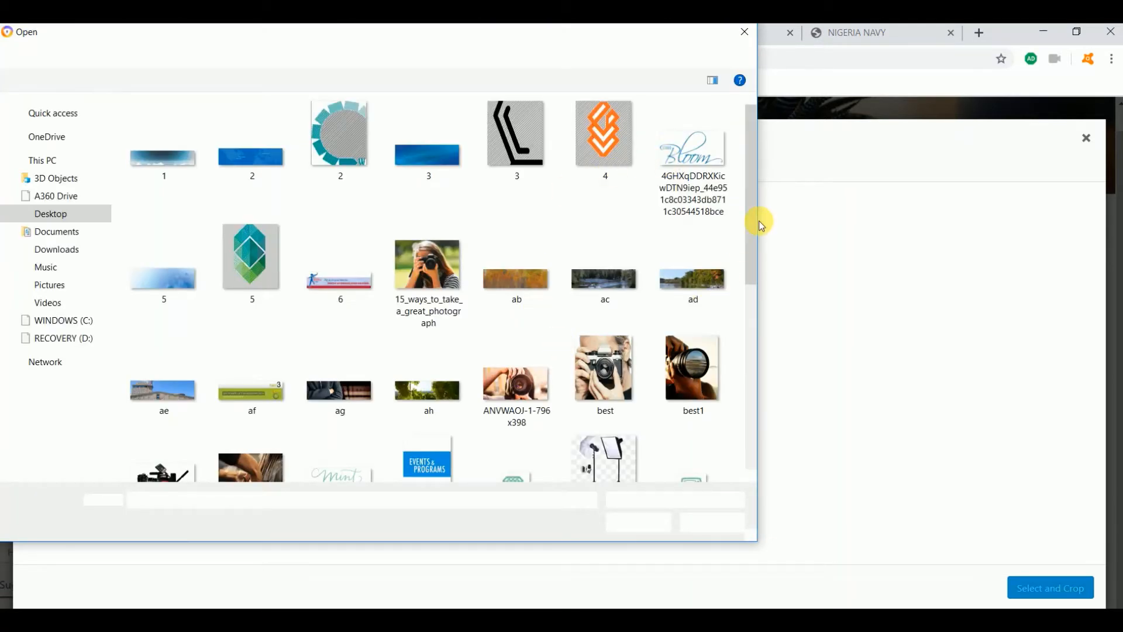
left_click_drag(748, 267, 743, 409)
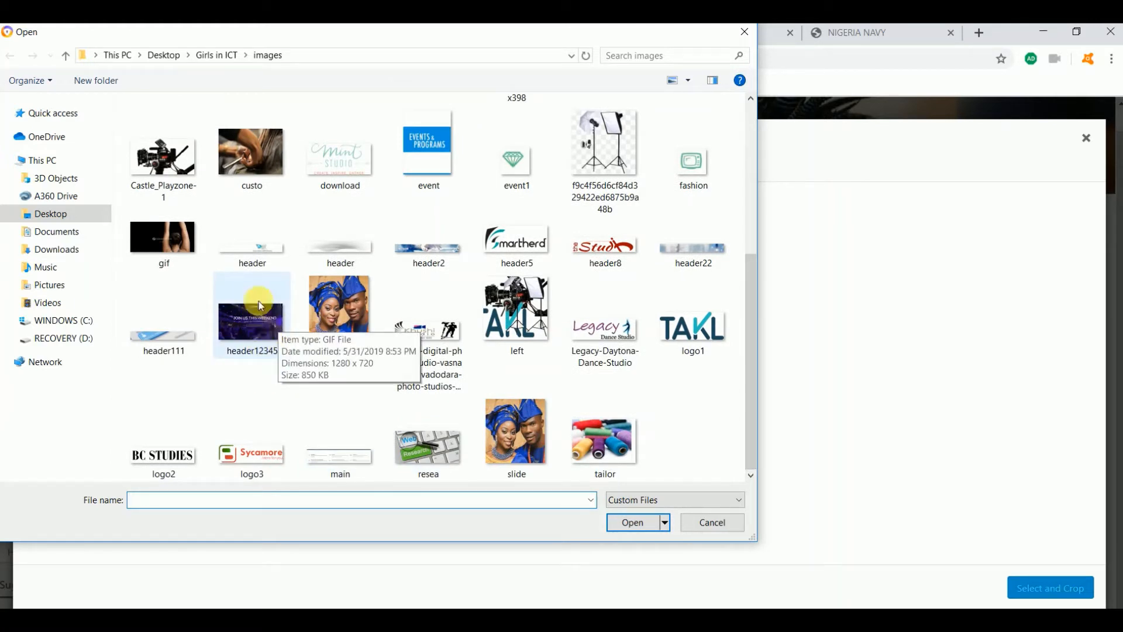
double_click(255, 318)
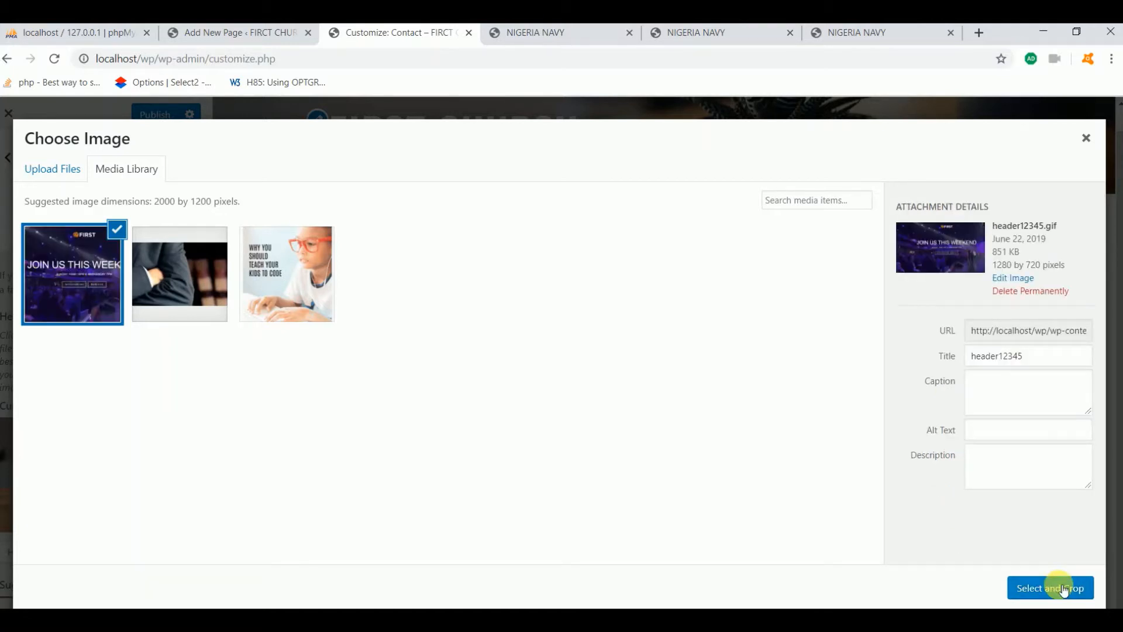
left_click(1063, 590)
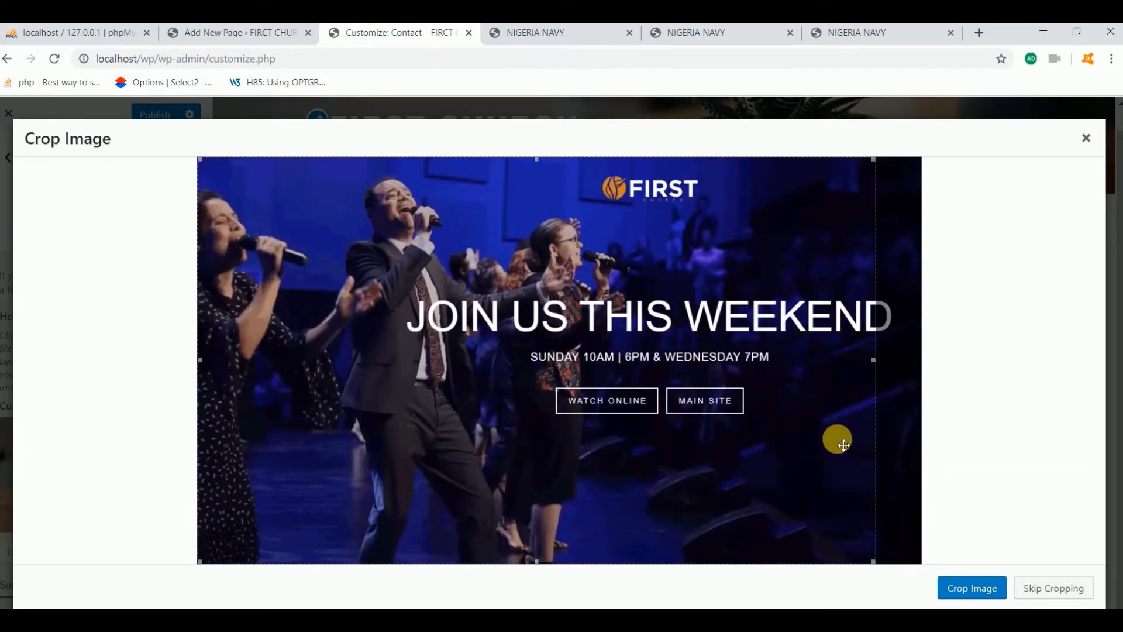
Shift the crop box slightly right on the header12345 banner and apply the crop
left_click_drag(843, 445, 871, 449)
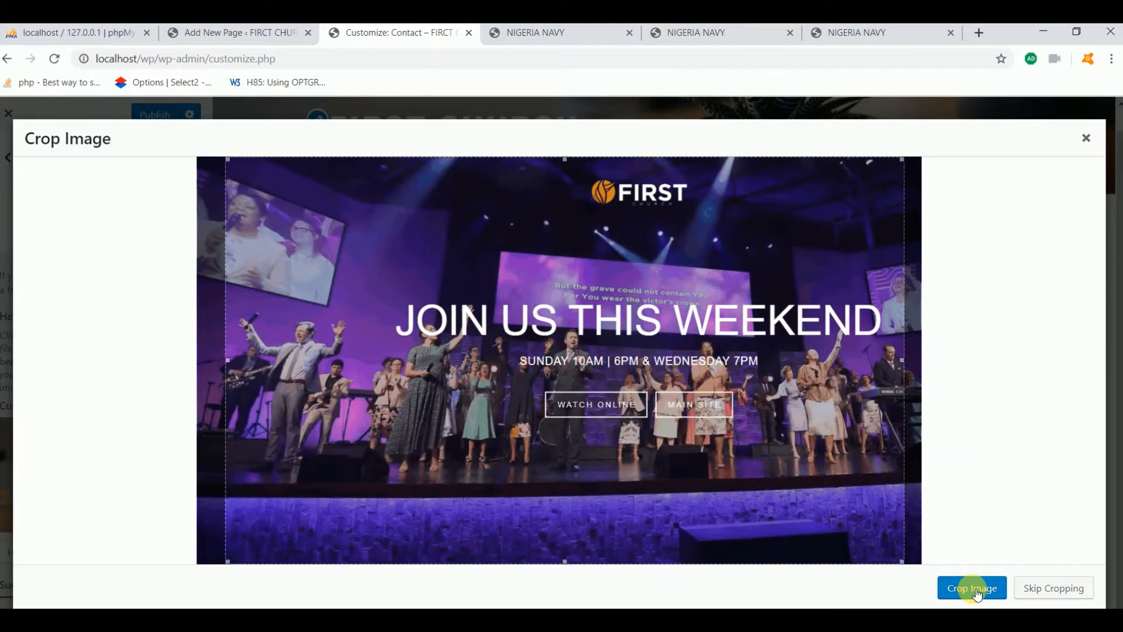
left_click(976, 590)
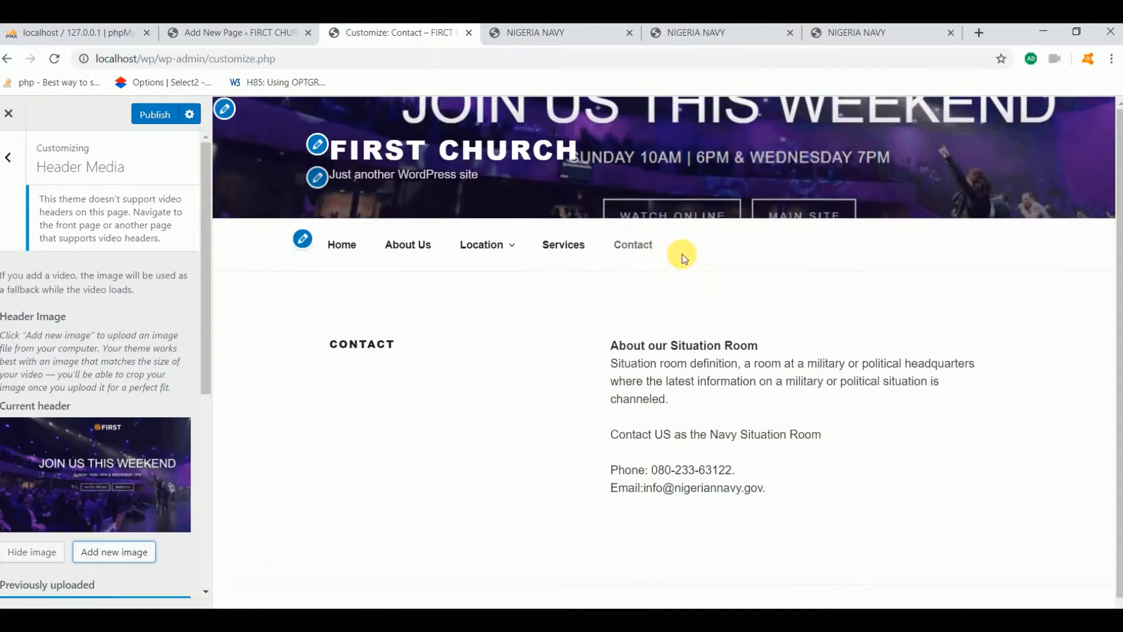
Go back to the live FIRST CHURCH front page and scroll through it to check the banner
key("alt+Left")
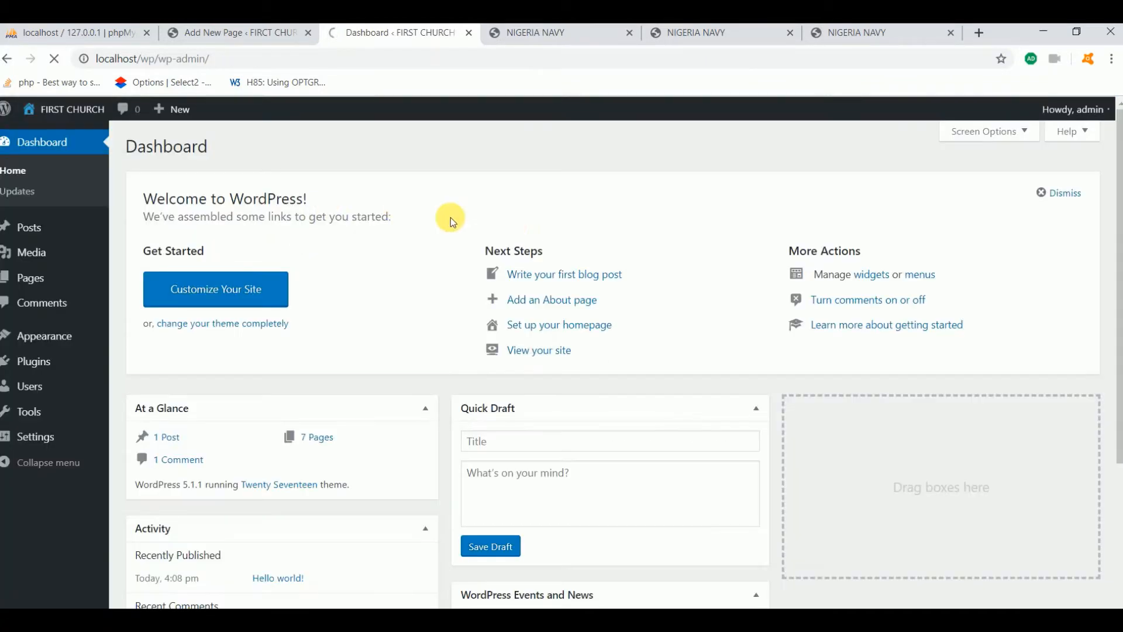
key("alt+Left")
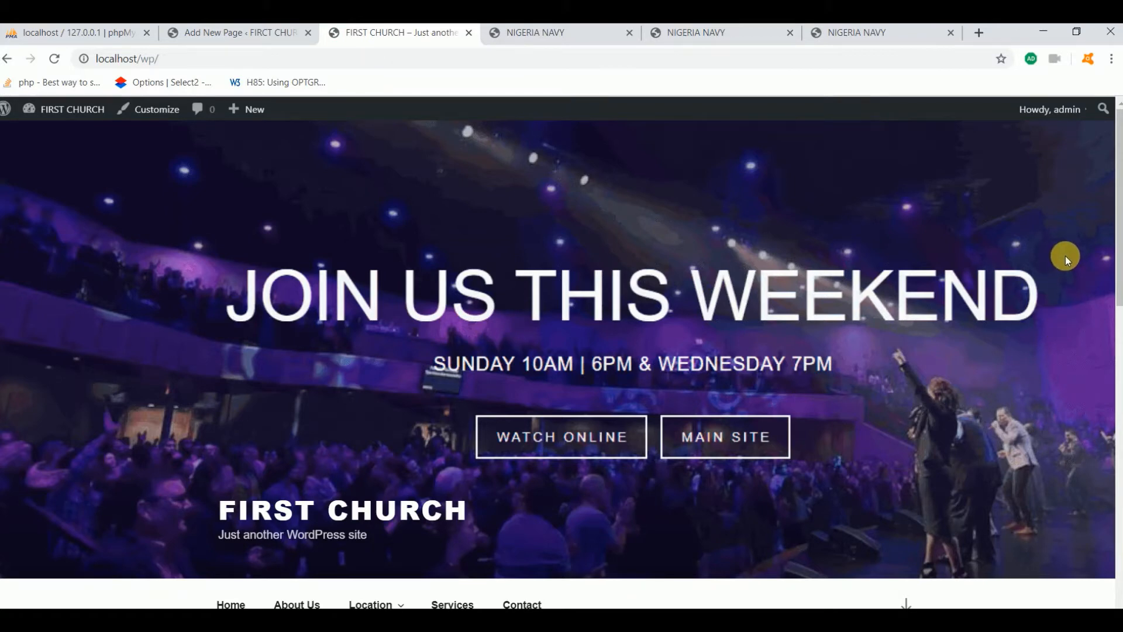
scroll(1065, 255, "down", 8)
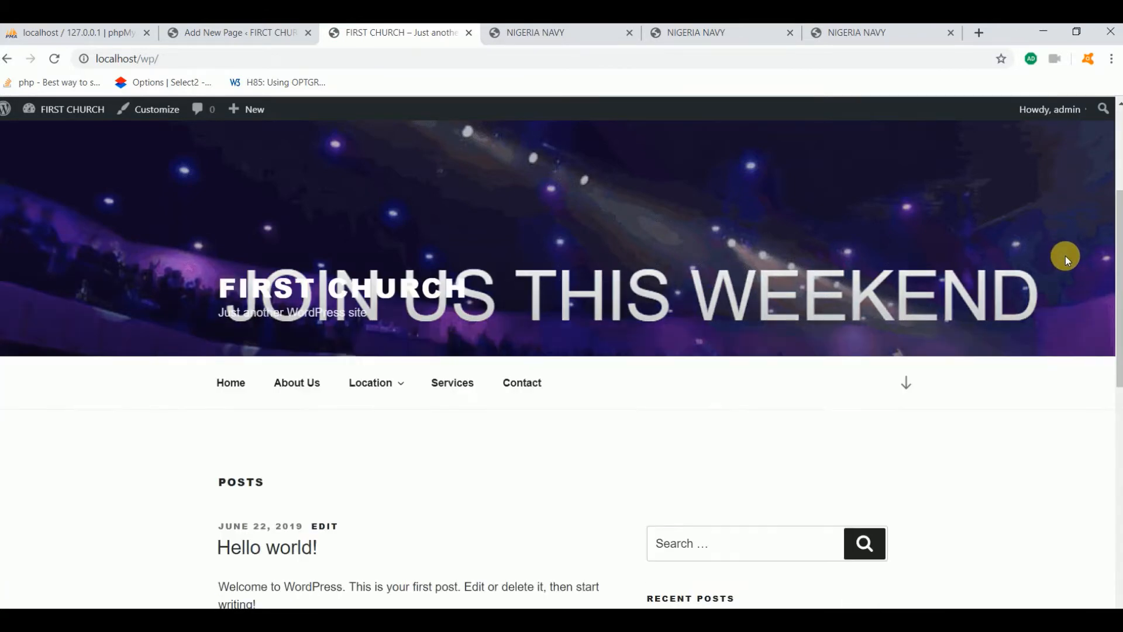
scroll(1066, 256, "down", 7)
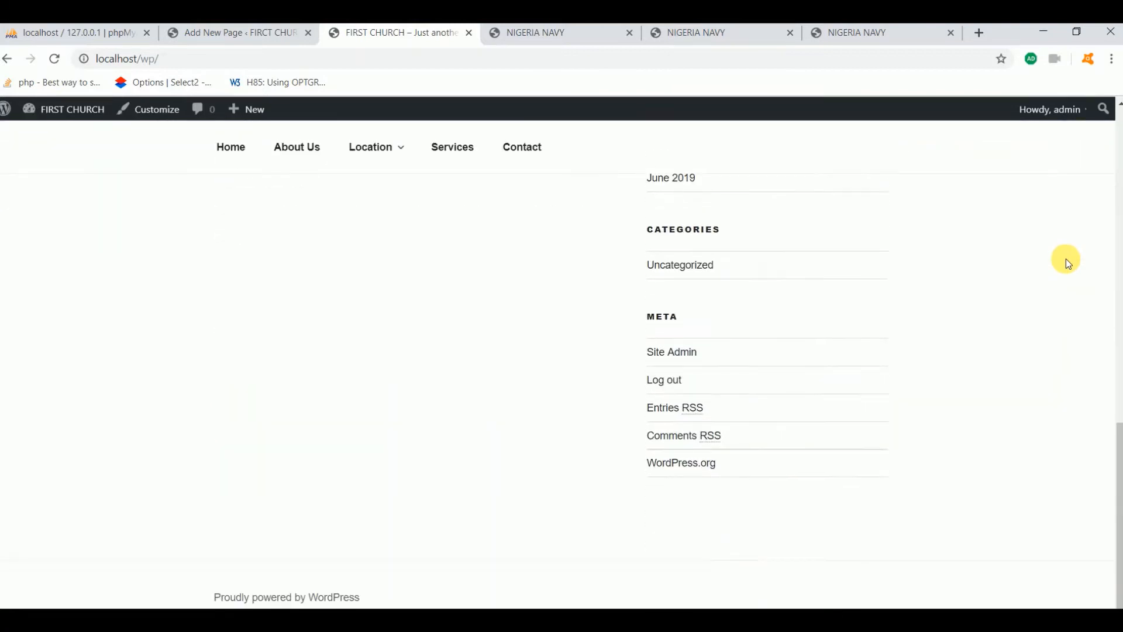
scroll(1066, 258, "up", 11)
scroll(1066, 262, "up", 3)
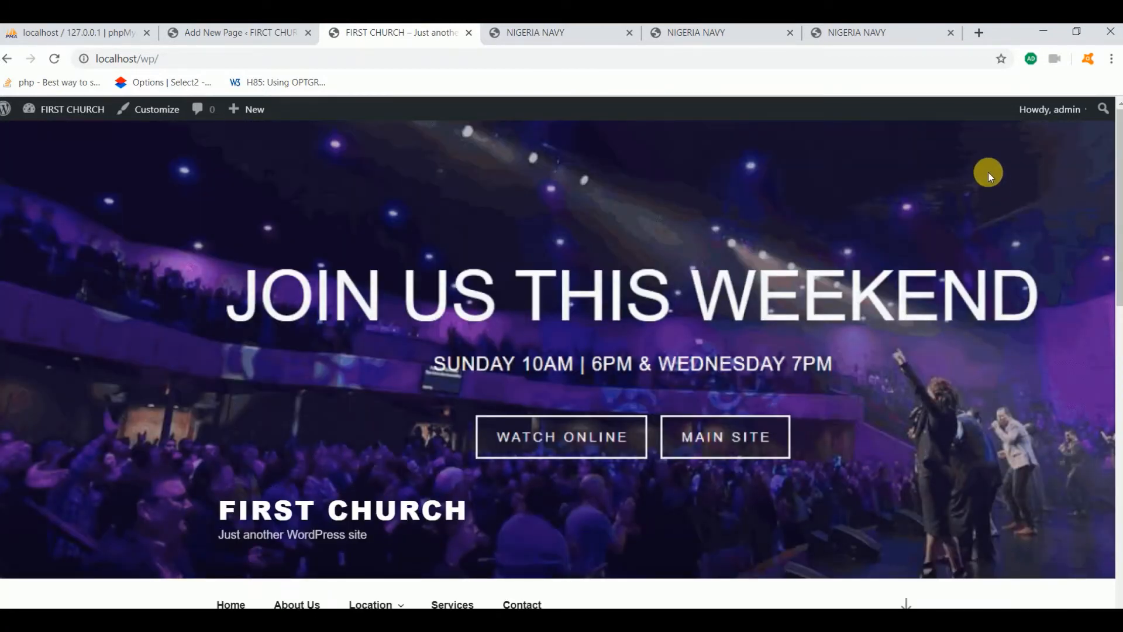
scroll(987, 176, "down", 10)
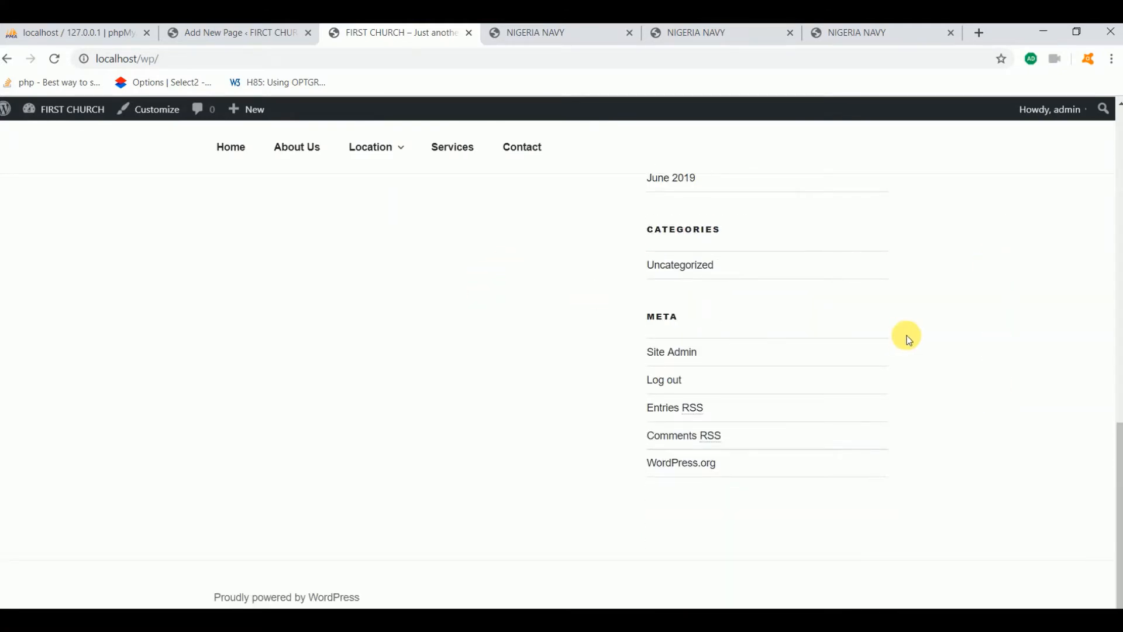
scroll(907, 335, "up", 5)
scroll(907, 337, "up", 5)
scroll(815, 271, "up", 4)
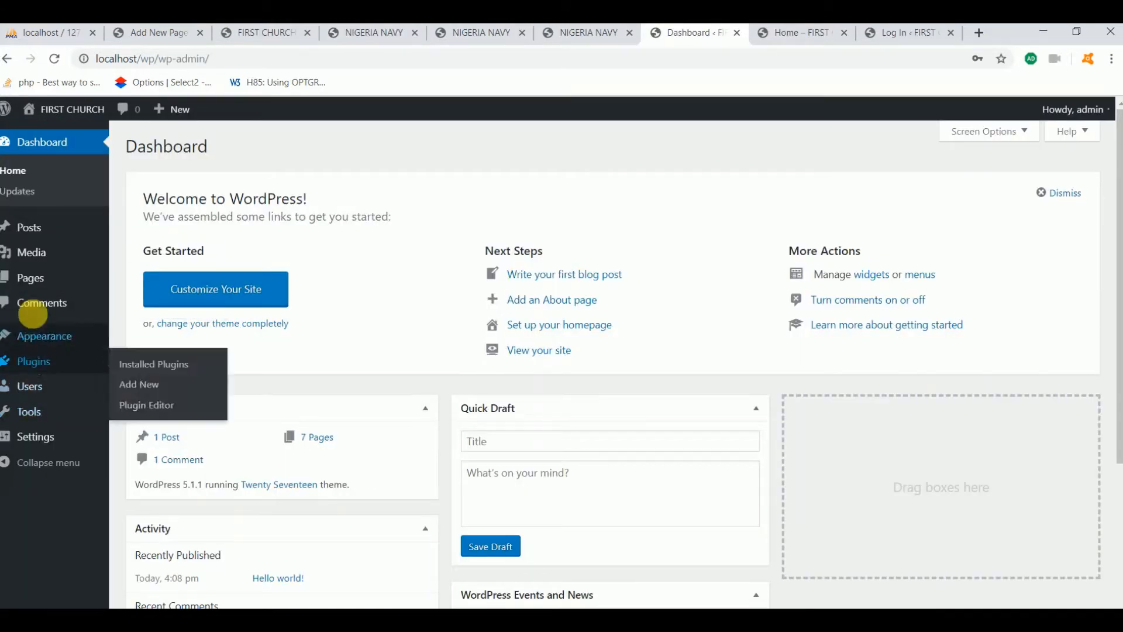
Add a Testimony post category on the Posts > Categories page
mouse_move(43, 293)
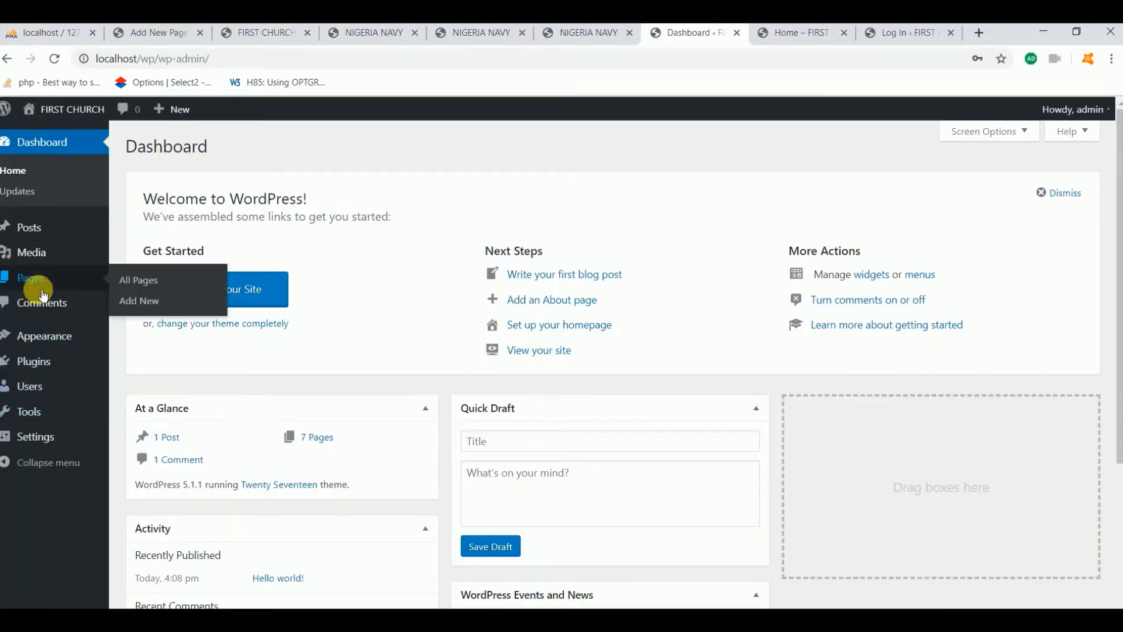
mouse_move(42, 237)
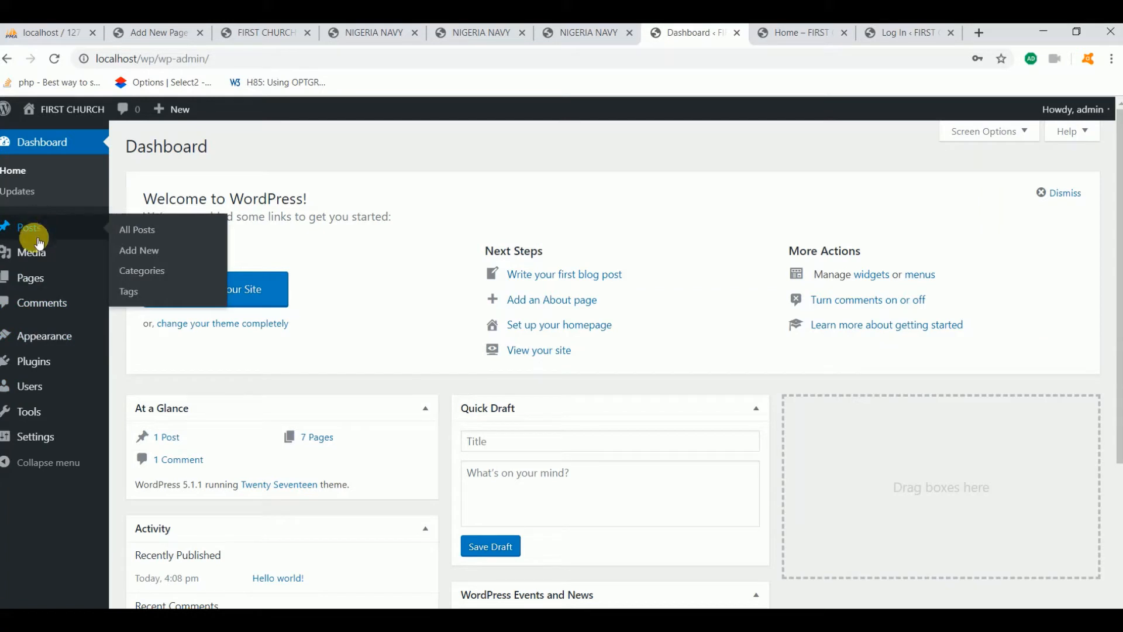
mouse_move(44, 436)
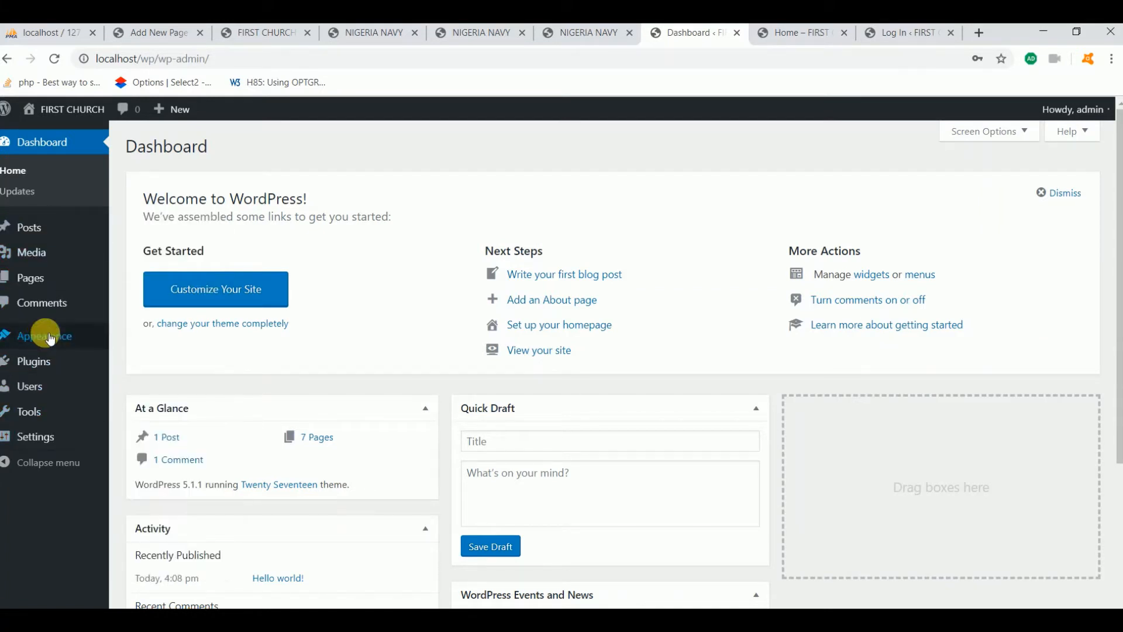
left_click(35, 230)
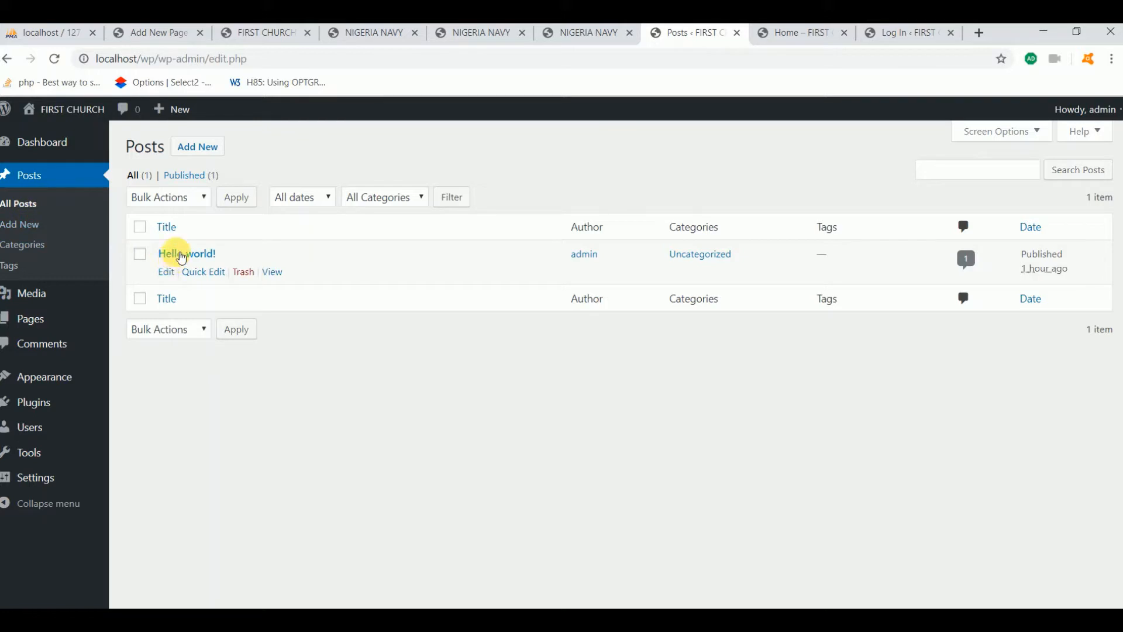
left_click(38, 251)
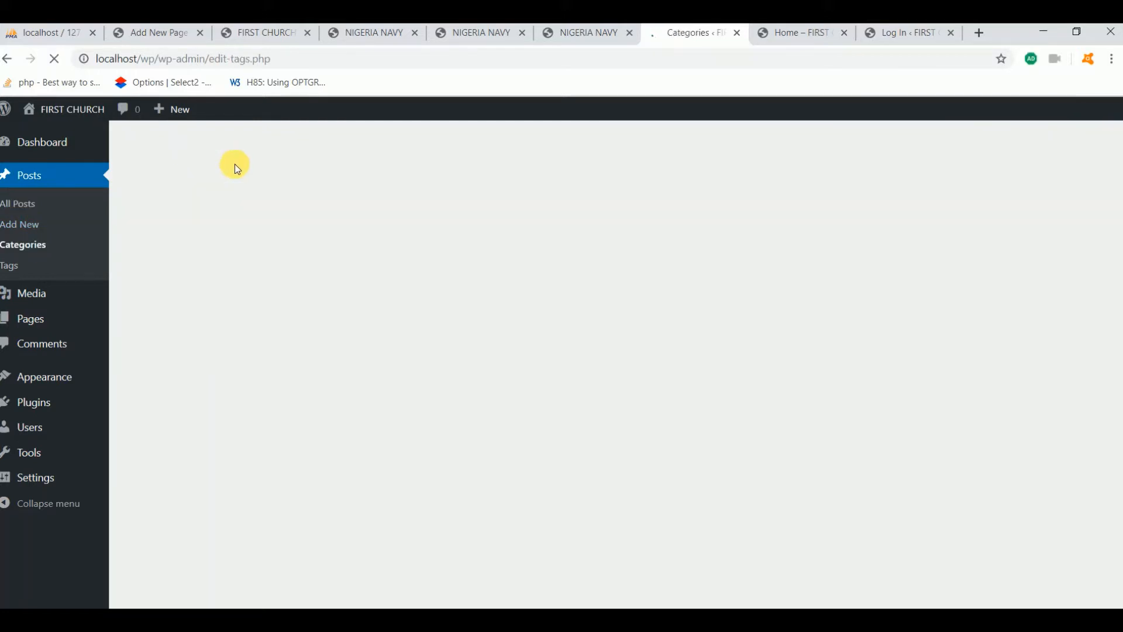
left_click(158, 242)
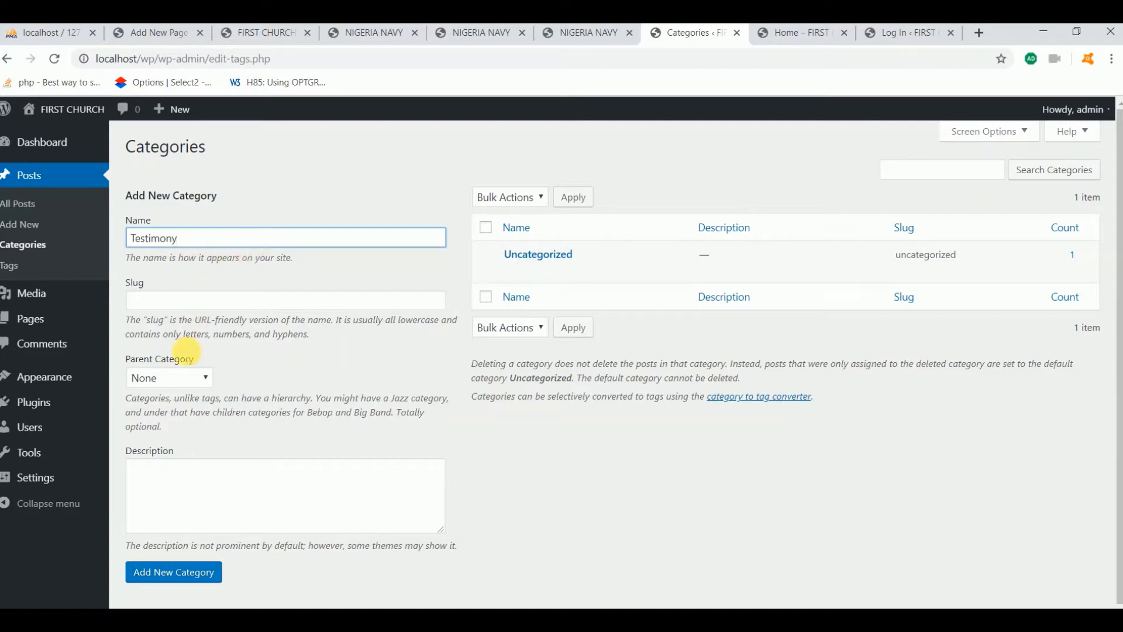
mouse_move(658, 275)
left_click(176, 571)
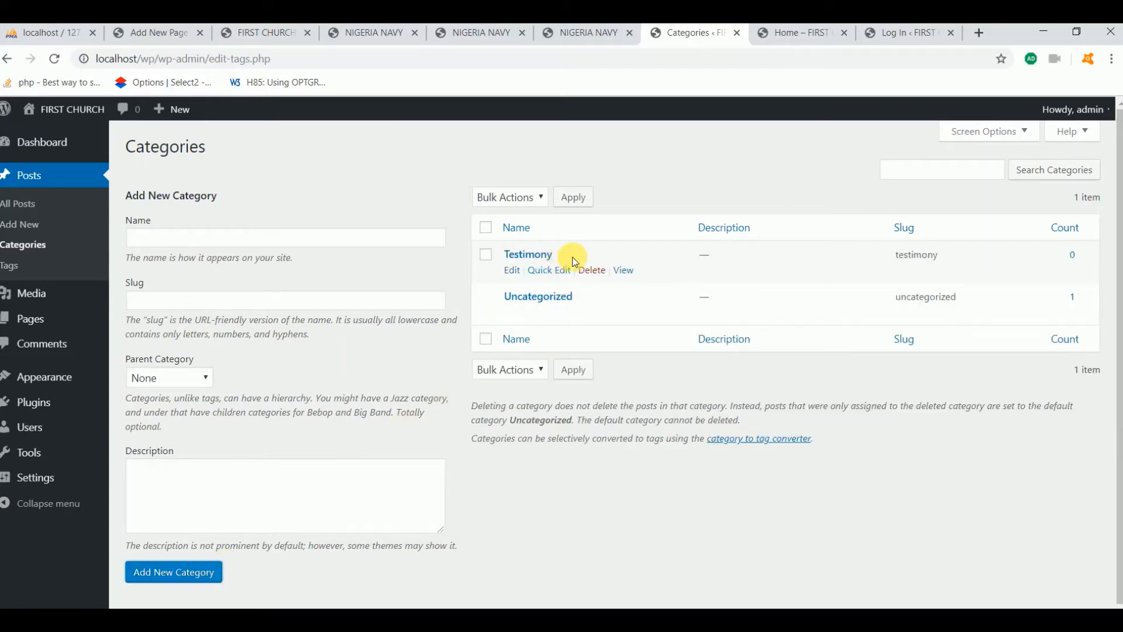
Add a Preaching category, then return to the All Posts list
left_click(295, 240)
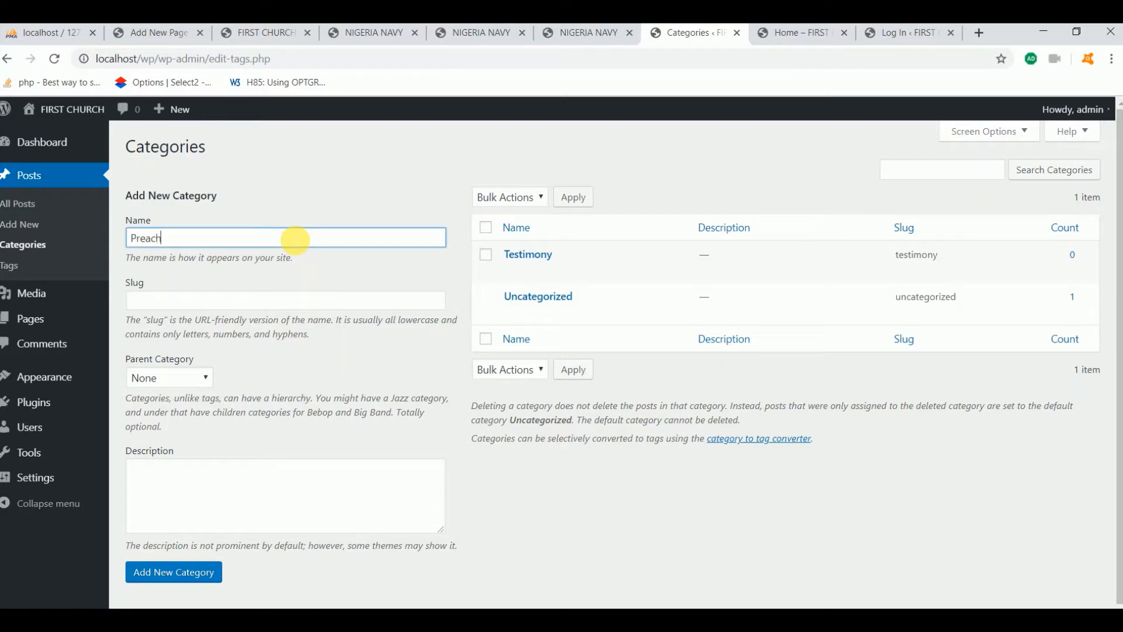
left_click(187, 572)
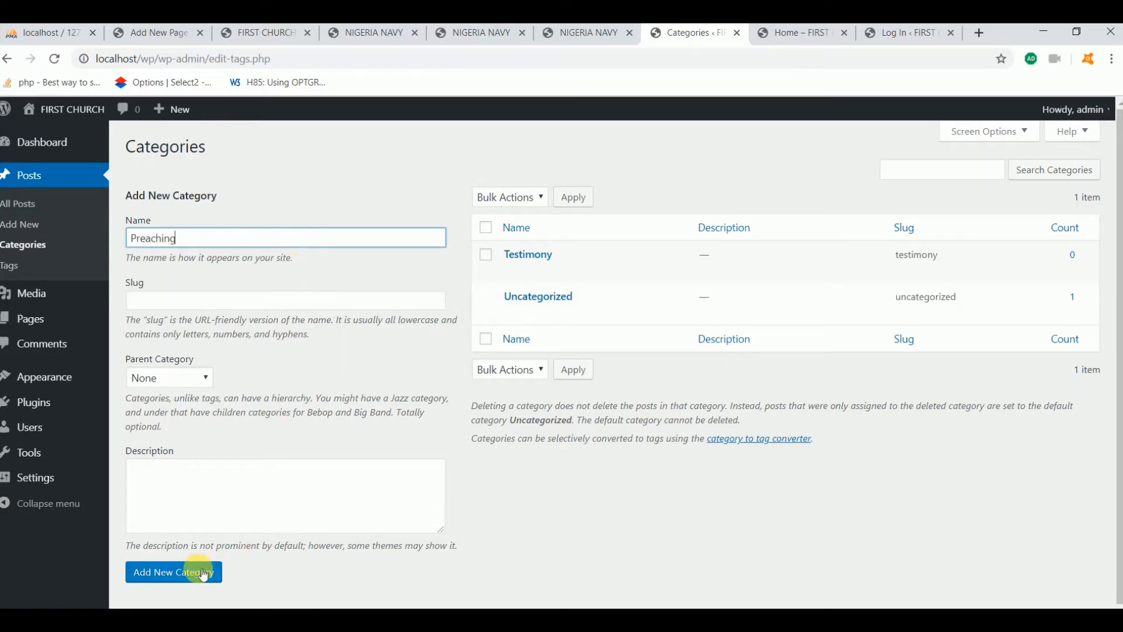
left_click(47, 181)
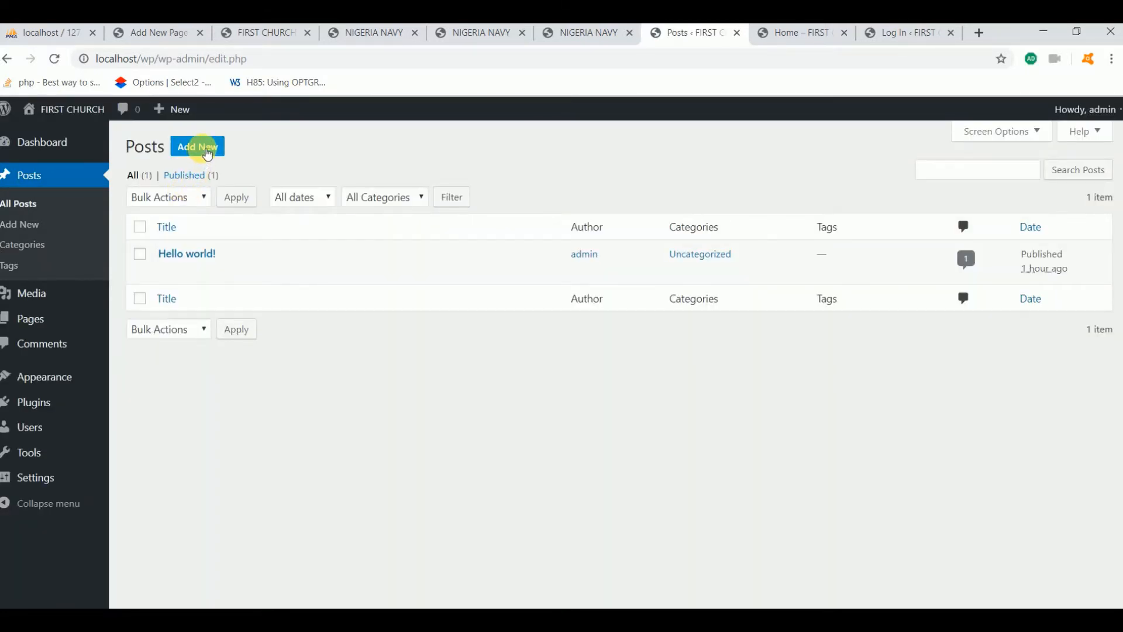
Publish 'Healing of a Blind Man' under Testimony, describing a man blind from birth healed yesterday
left_click(205, 149)
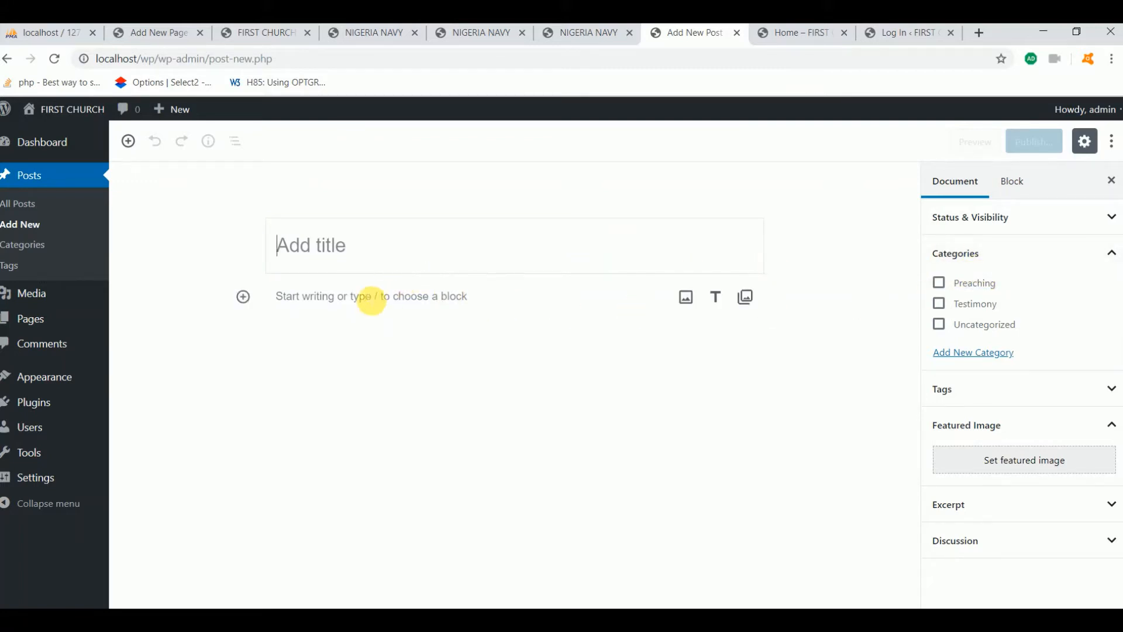
left_click(322, 258)
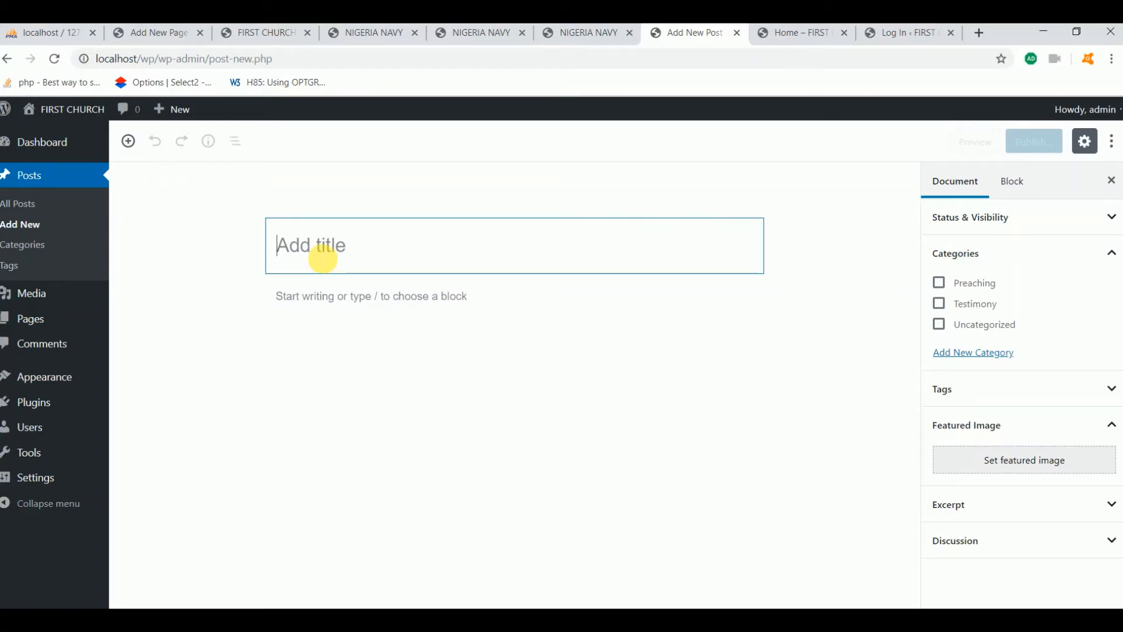
type("Hea")
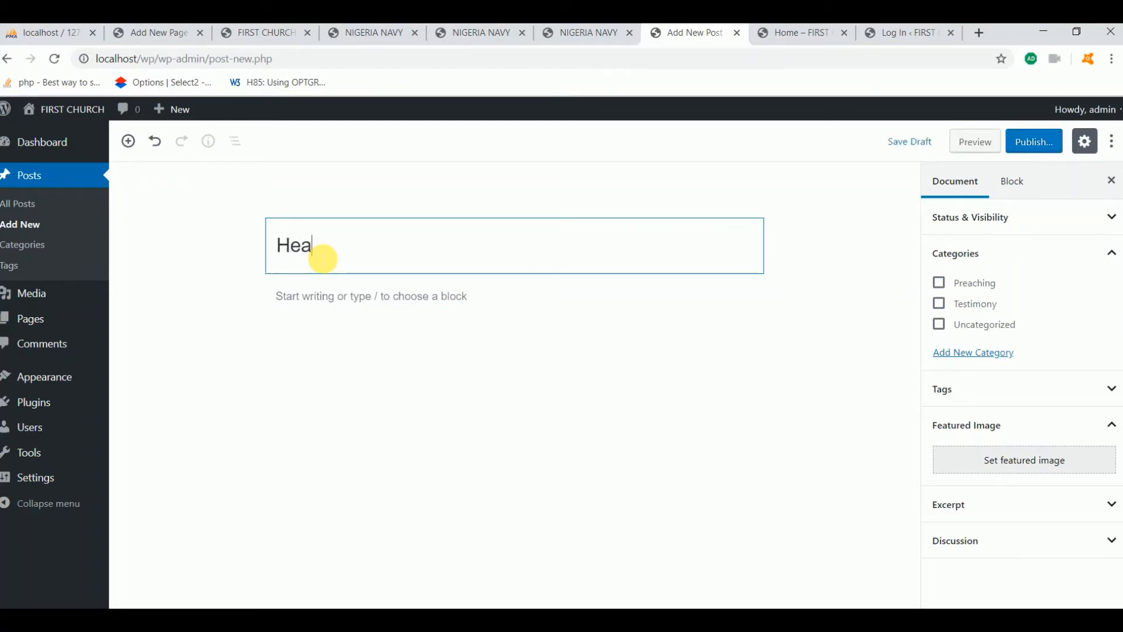
type("iling of a Blind Man")
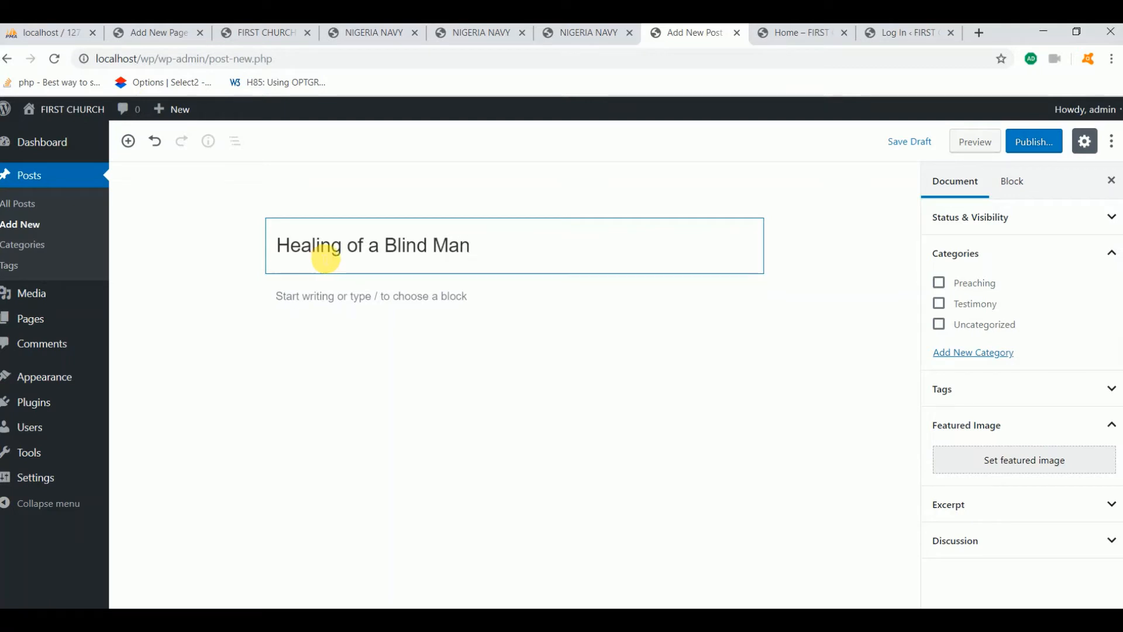
left_click(939, 303)
left_click(430, 303)
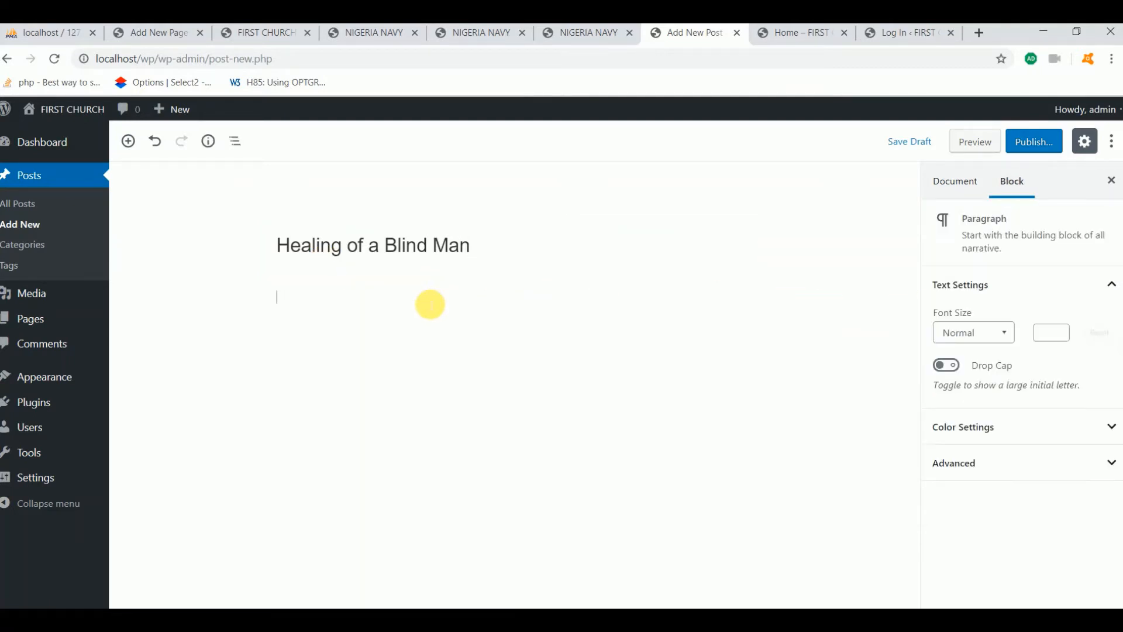
type("A man who was blind from birth was healed yesterday")
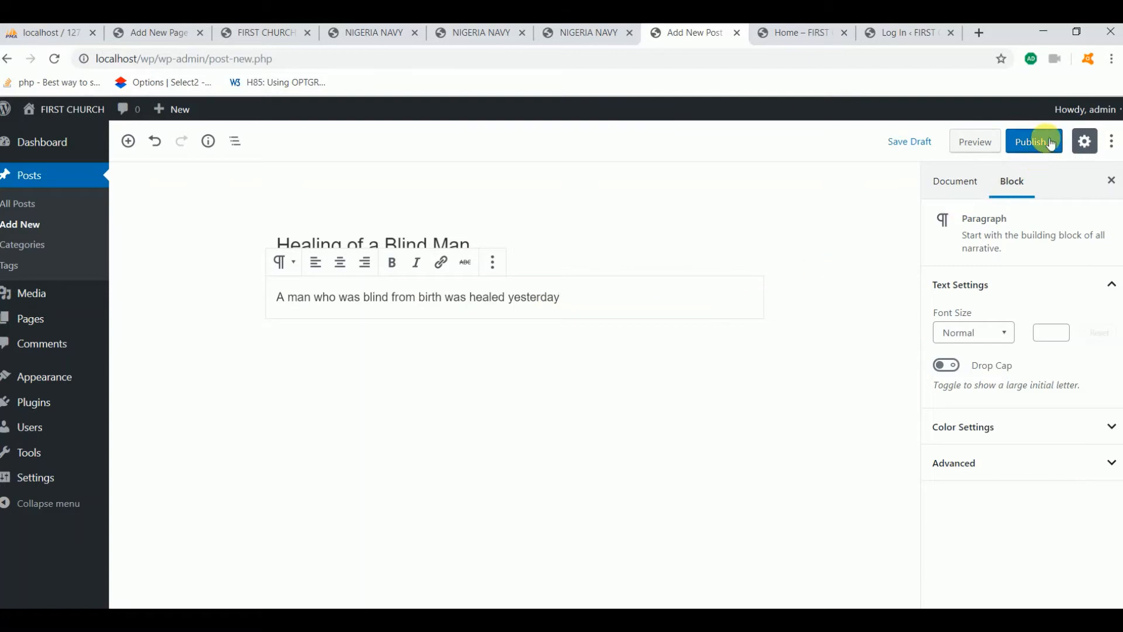
left_click(1034, 141)
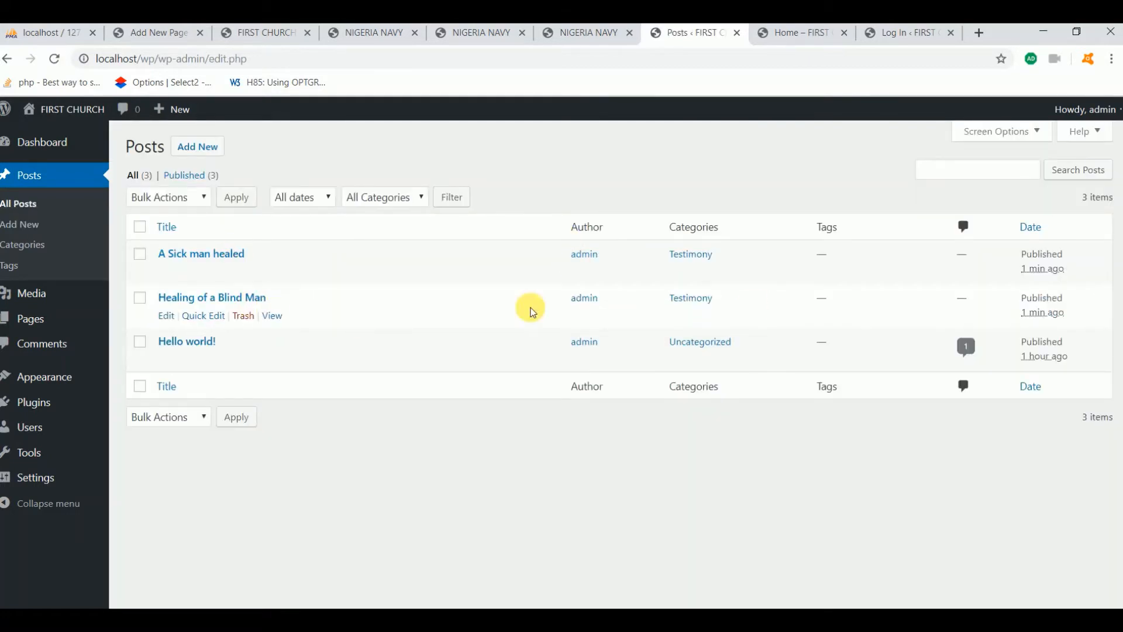
left_click(203, 150)
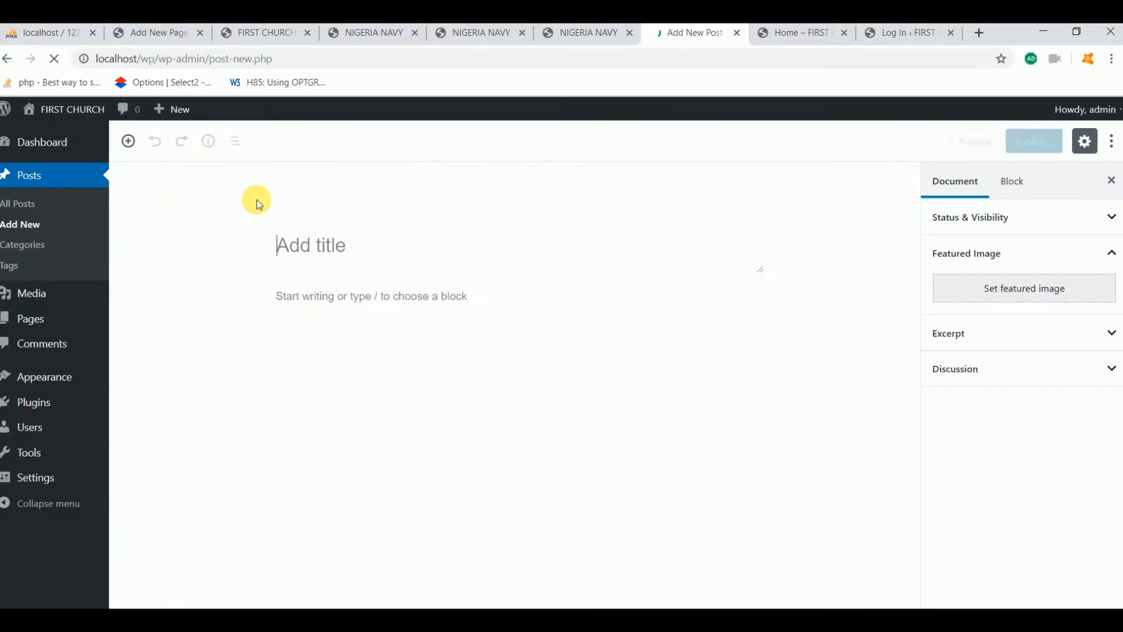
Title a new post 'What does the bible say about Creation'
left_click(304, 245)
type("What")
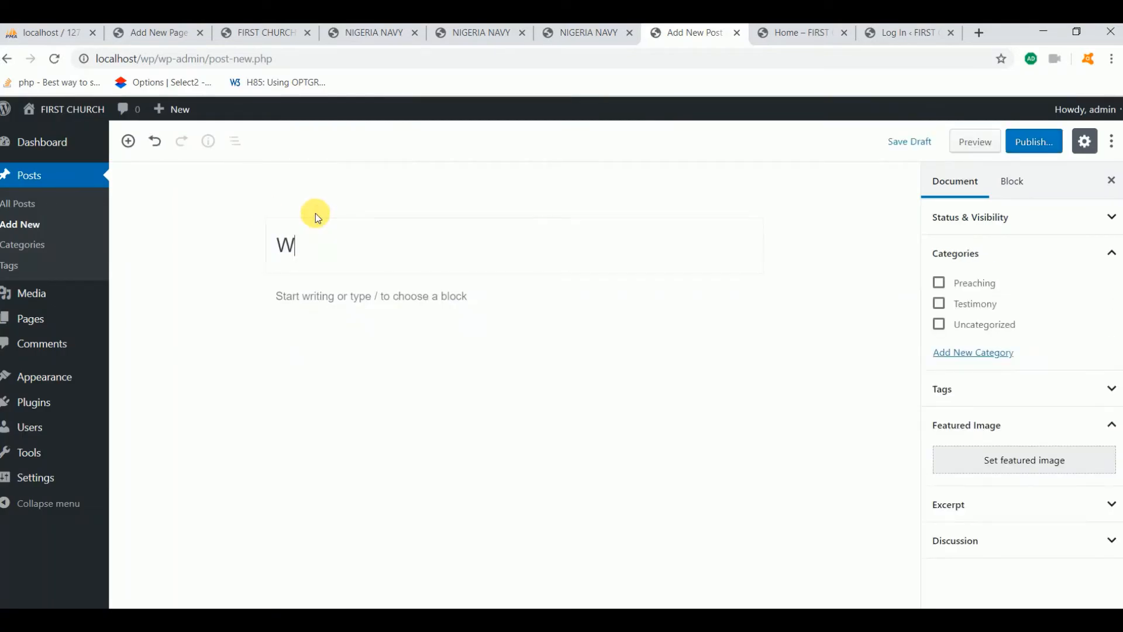
key("BackSpace")
key("BackSpace")
key("BackSpace")
key("BackSpace")
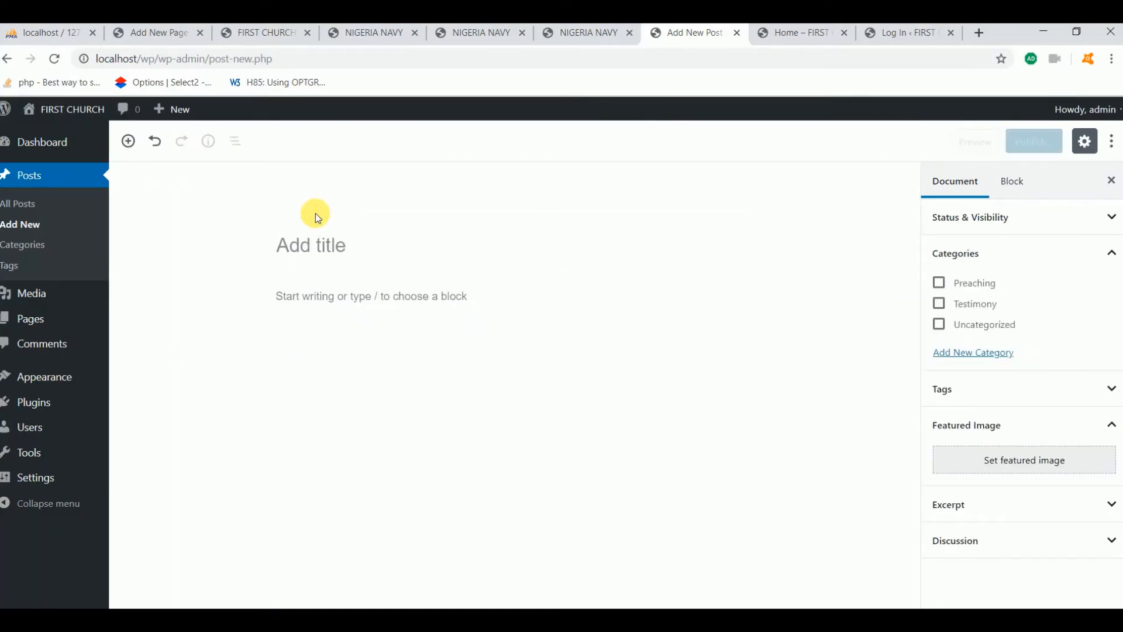
type("What ")
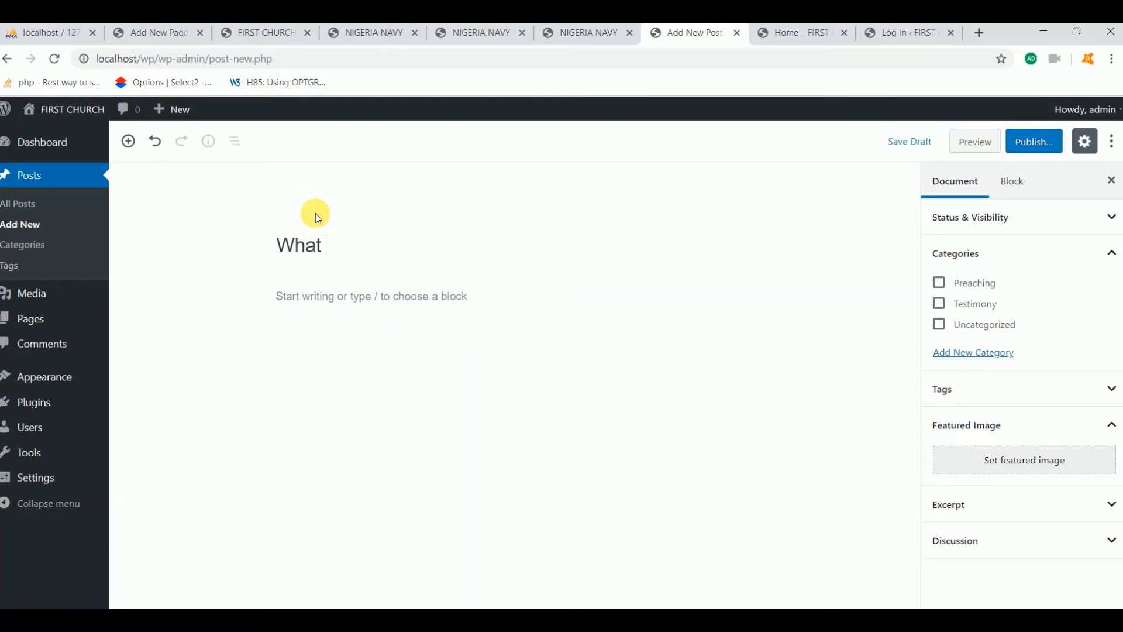
type("does the ")
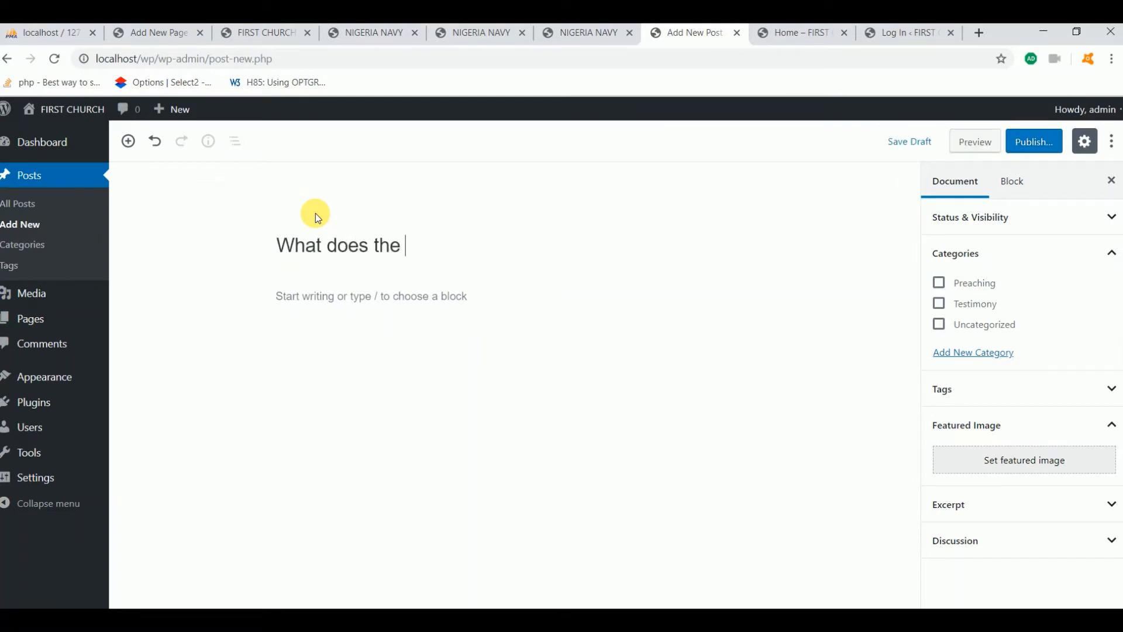
type("bible say ab")
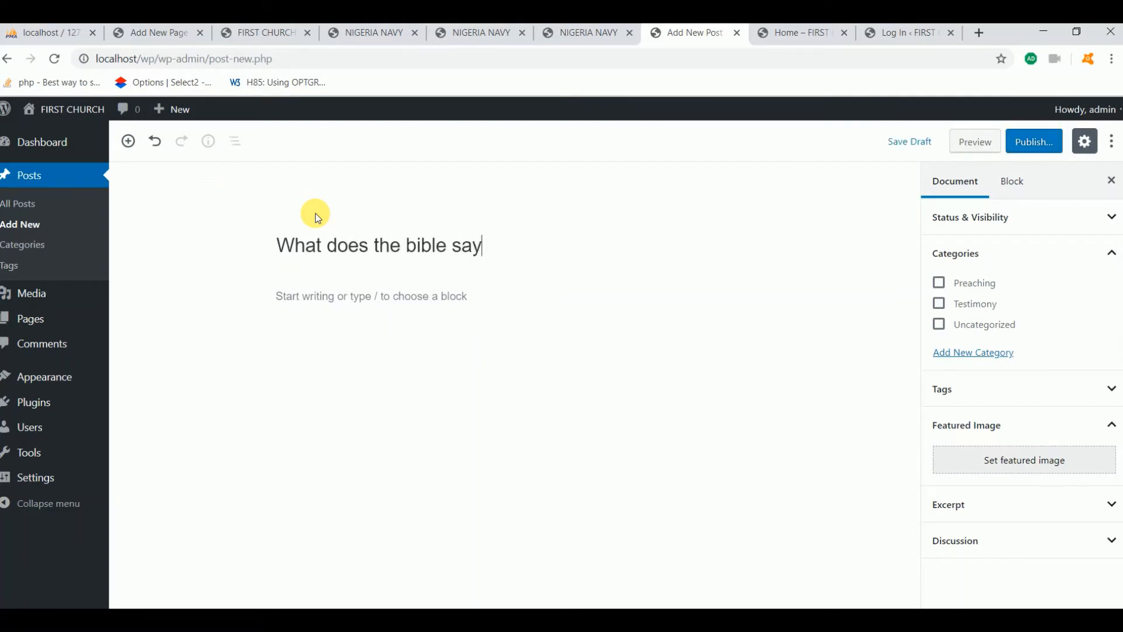
type("our")
key("BackSpace")
type("Creation")
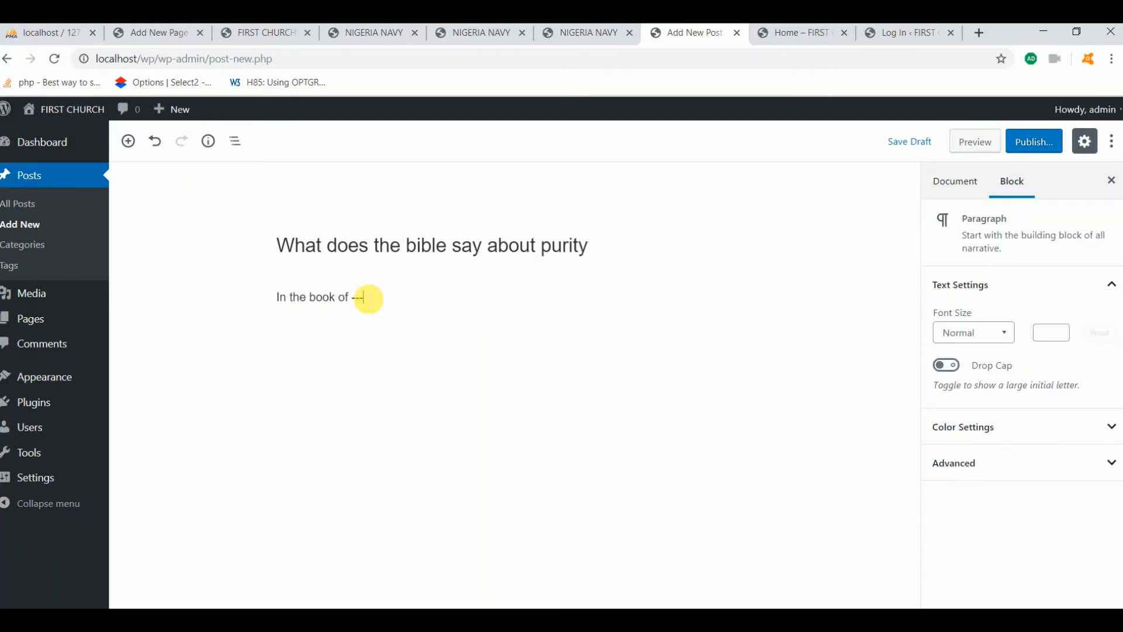
File the post under Preaching, publish it, and return to the All Posts list
left_click(773, 397)
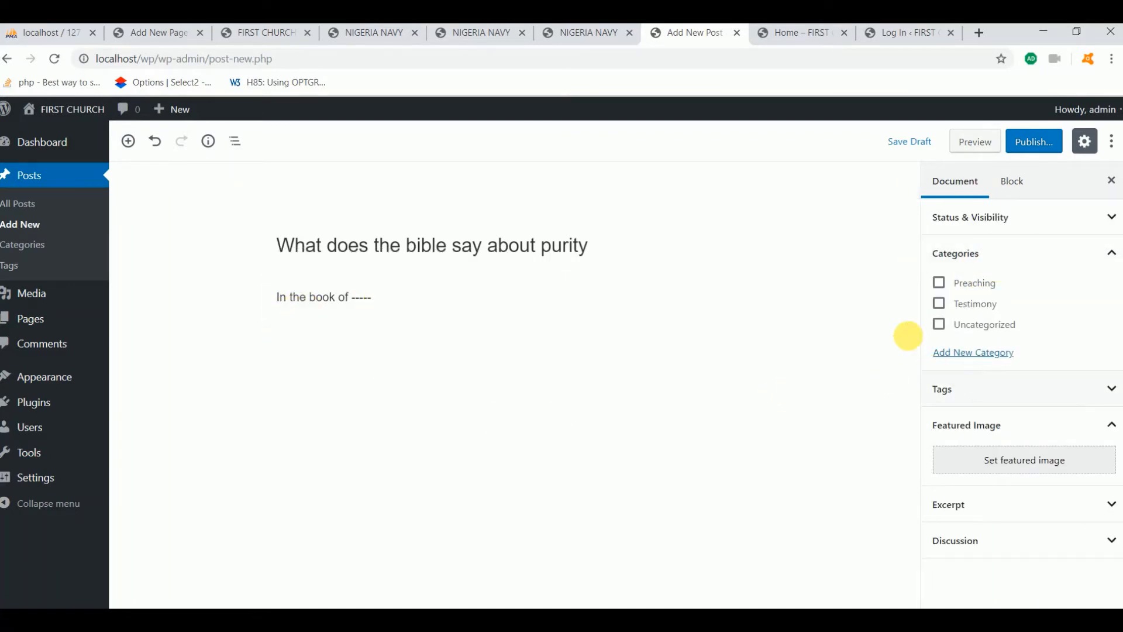
left_click(948, 286)
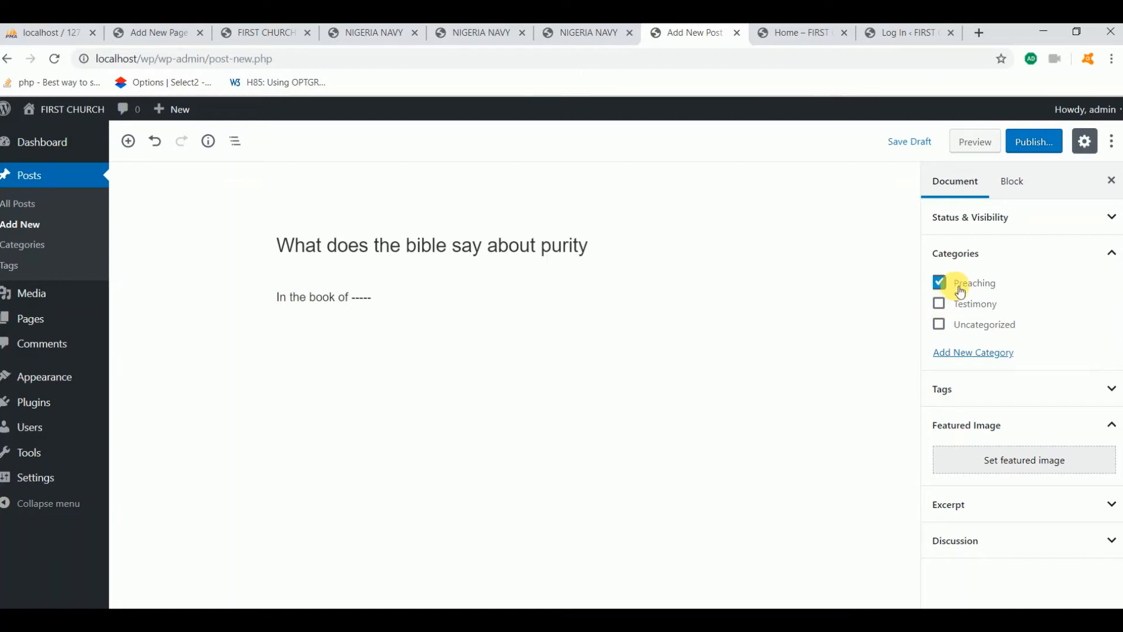
left_click(1039, 145)
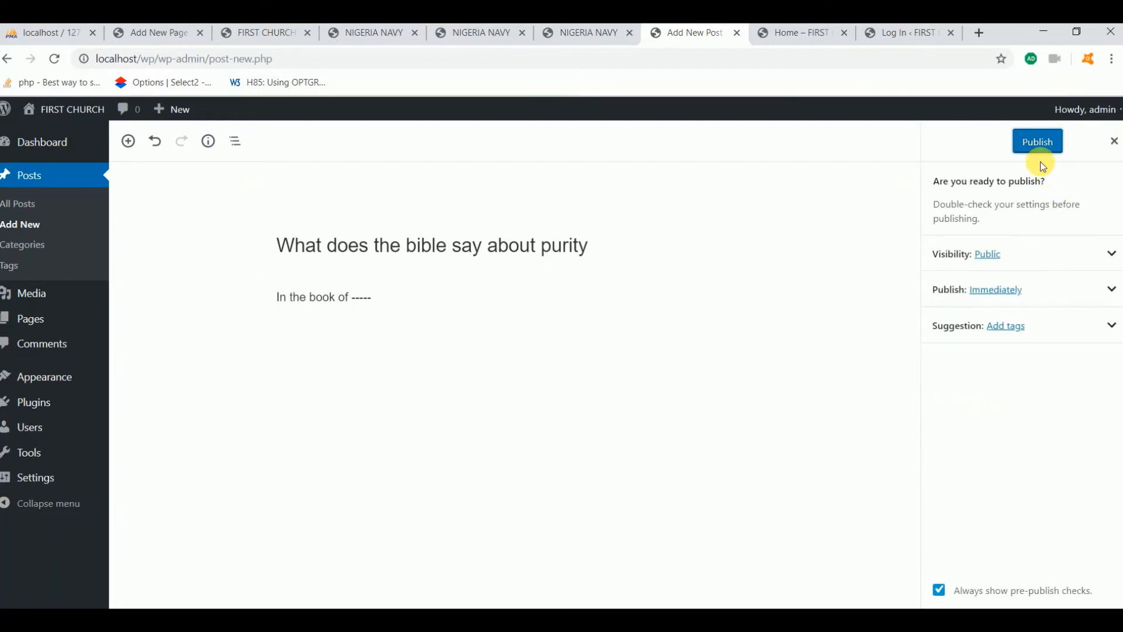
left_click(1050, 144)
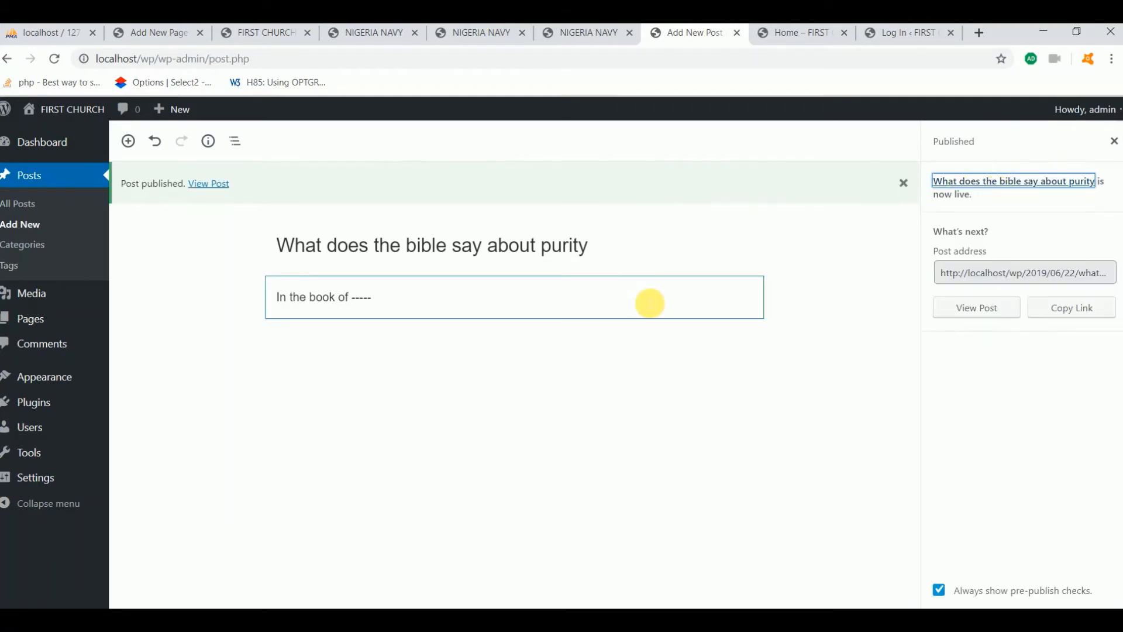
left_click(74, 170)
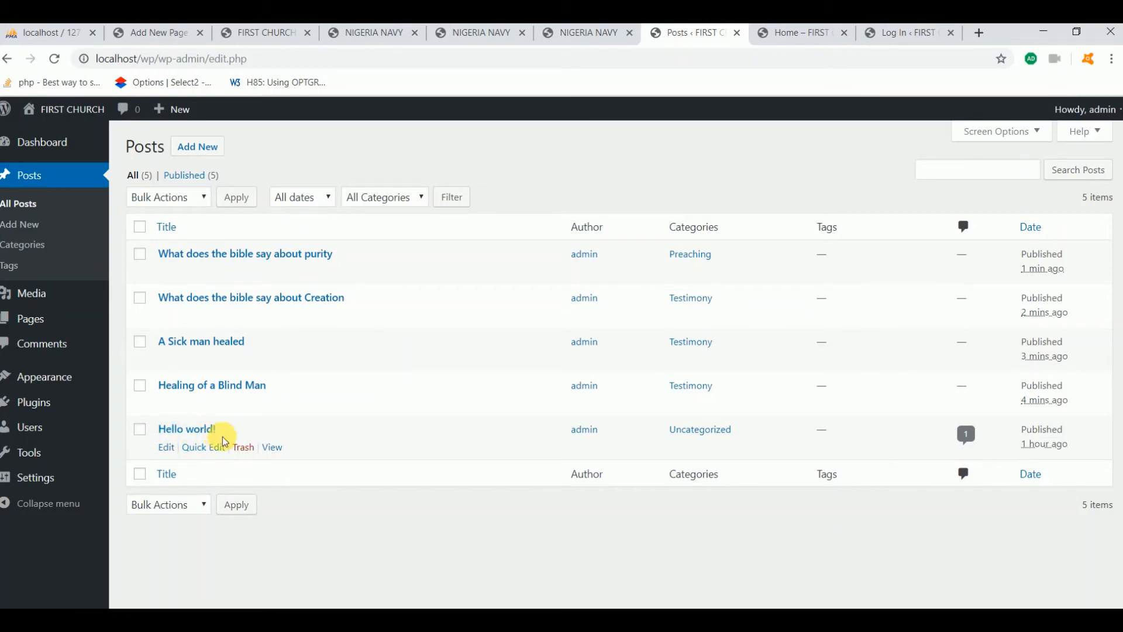
Trash the Hello world! post and open 'What does the bible say about Creation' for editing
left_click(255, 452)
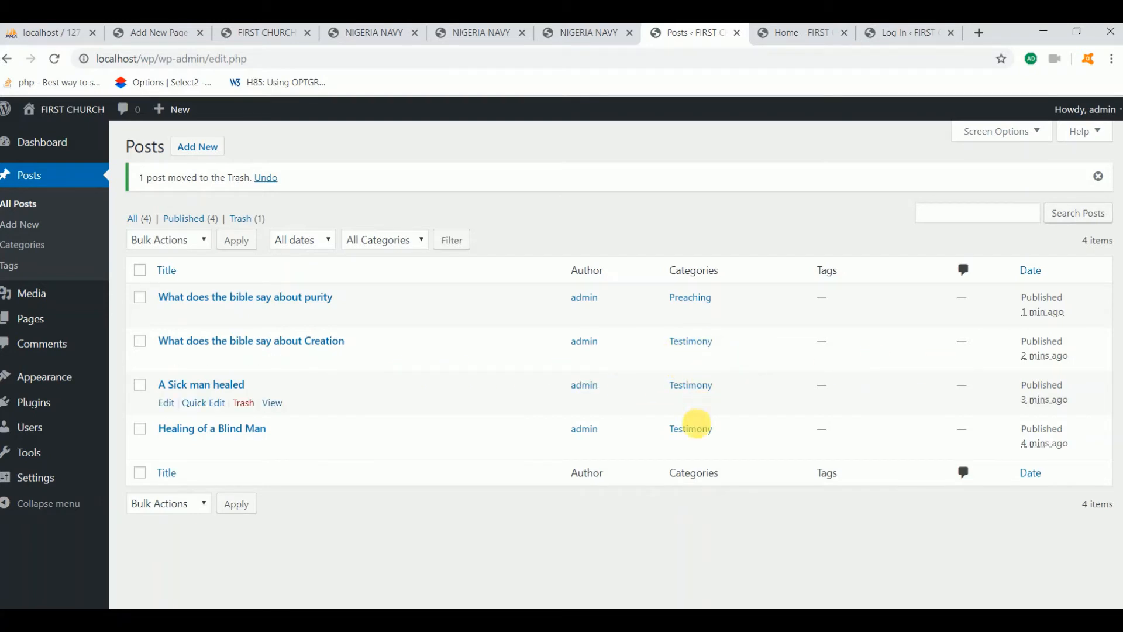
left_click(245, 340)
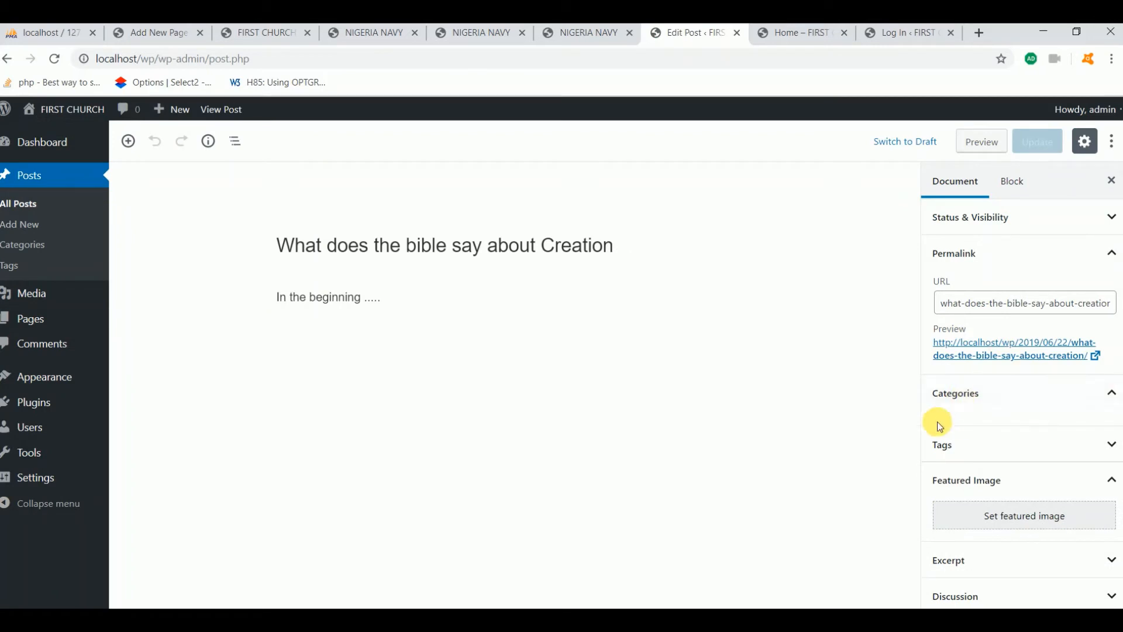
Move the Creation post from Testimony to Preaching, update it, and return to All Posts
left_click(938, 413)
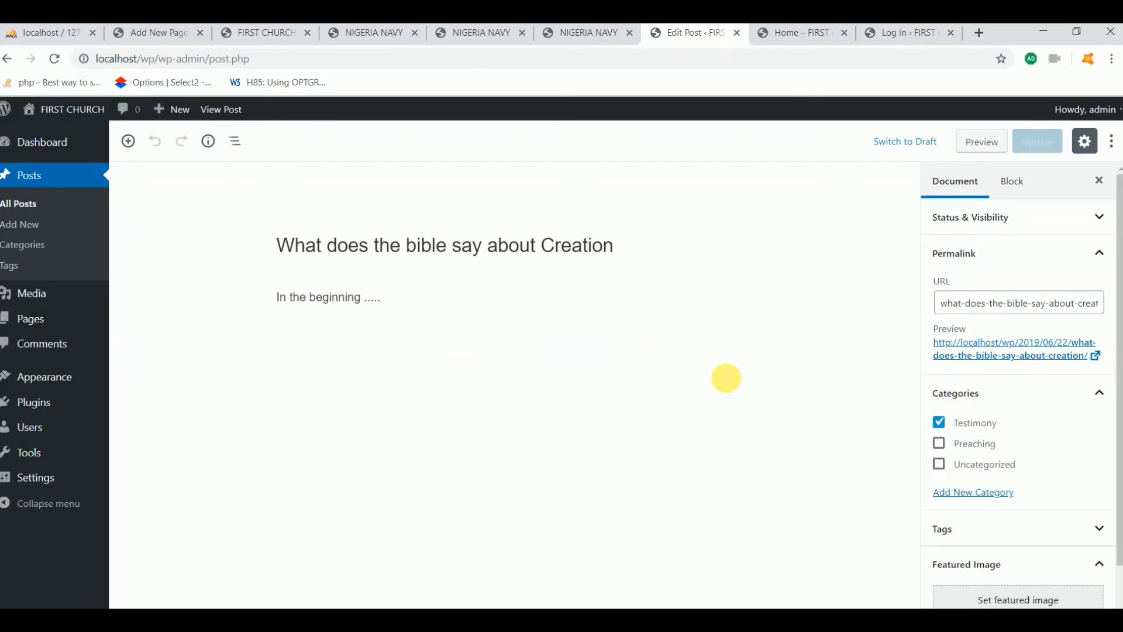
left_click(725, 378)
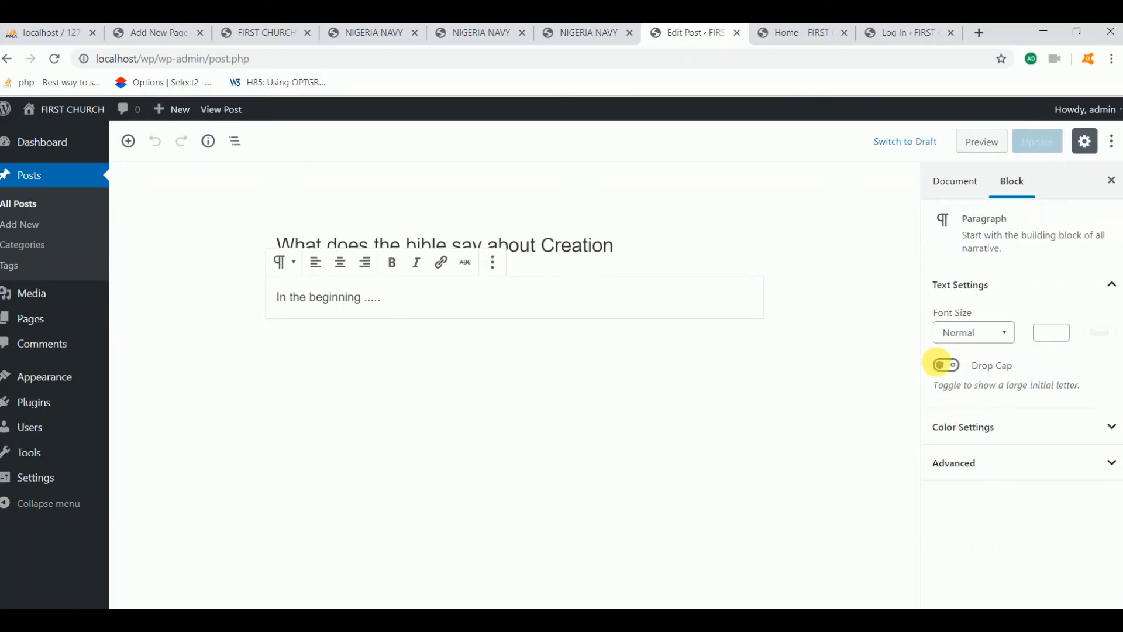
left_click(805, 309)
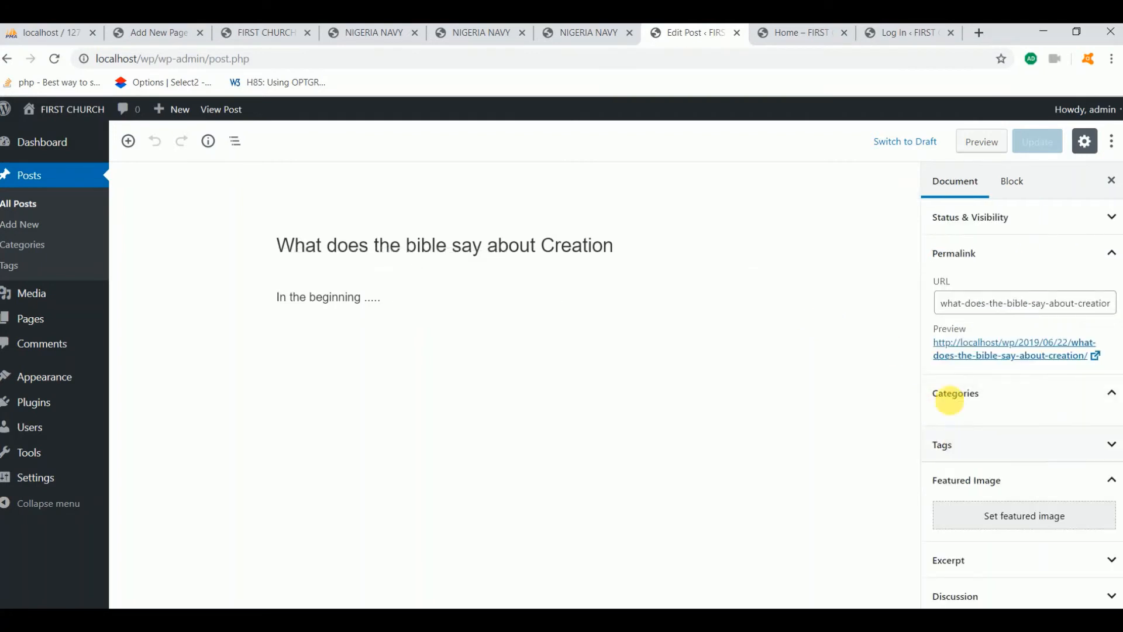
left_click(955, 396)
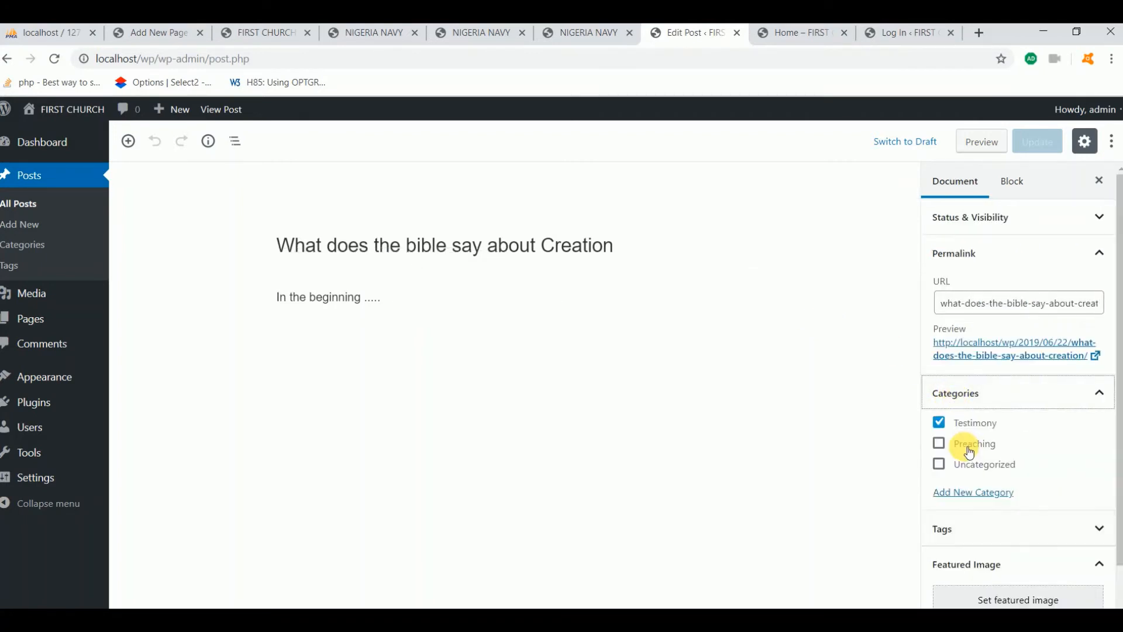
left_click(939, 444)
left_click(939, 422)
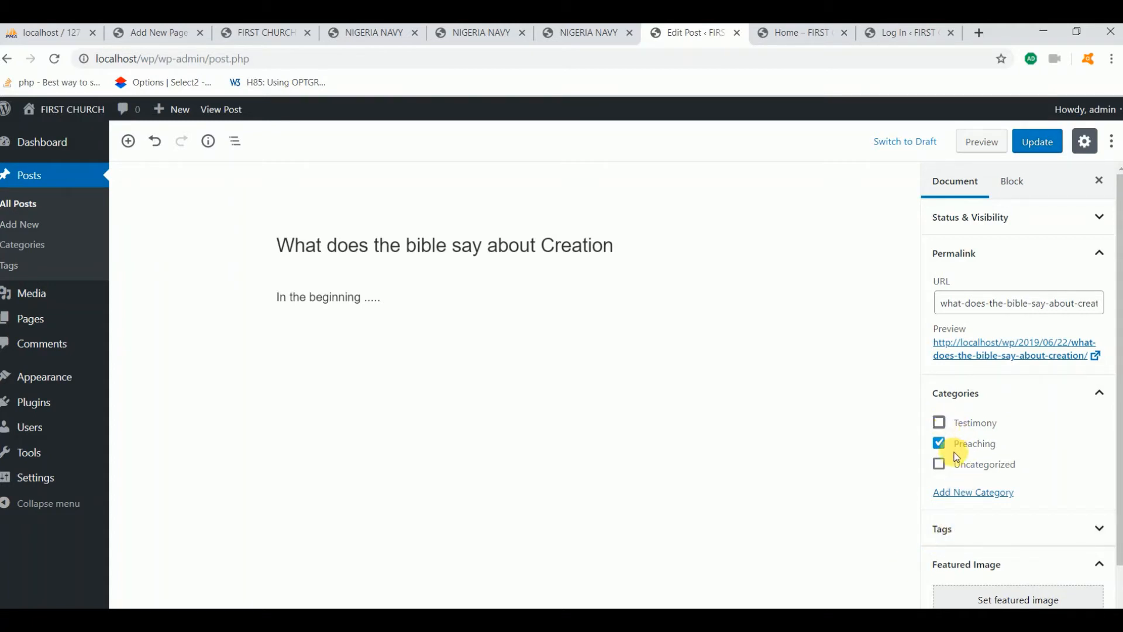
left_click(956, 429)
left_click(940, 424)
left_click(1034, 146)
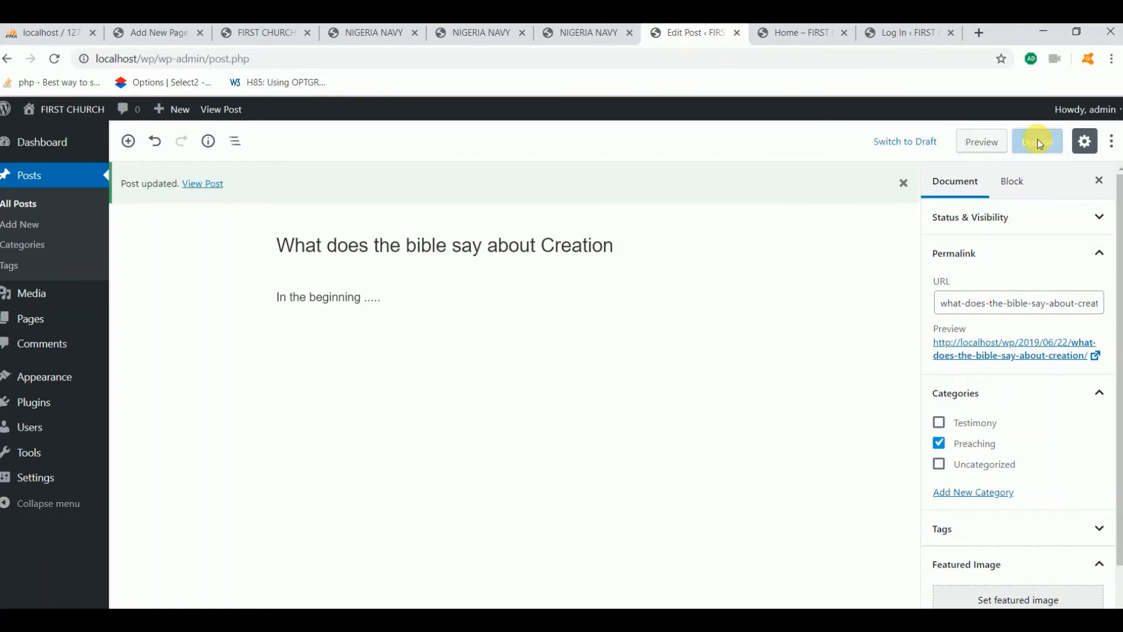
left_click(45, 171)
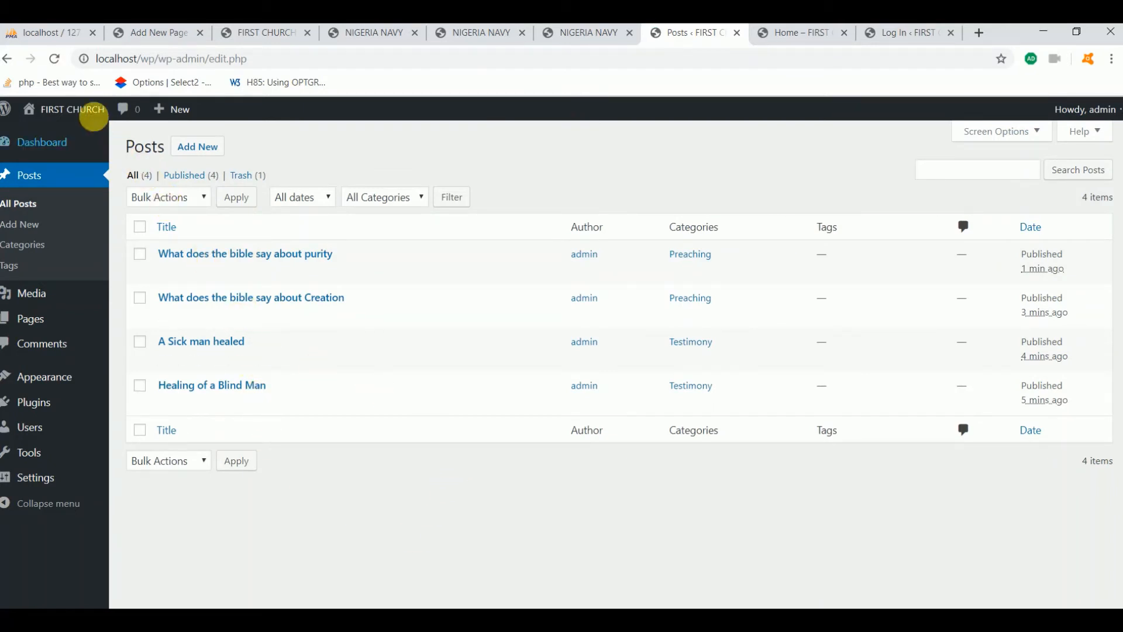
Visit the public FIRST CHURCH site and scroll through its four published posts
mouse_move(80, 107)
left_click(52, 135)
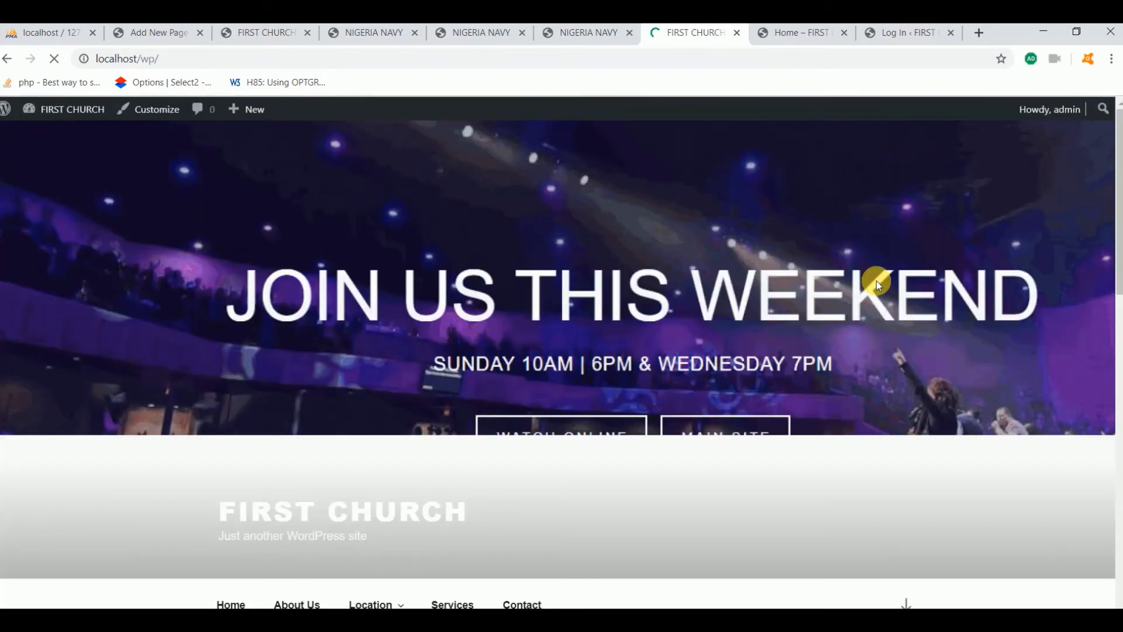
scroll(618, 333, "down", 5)
scroll(619, 344, "down", 3)
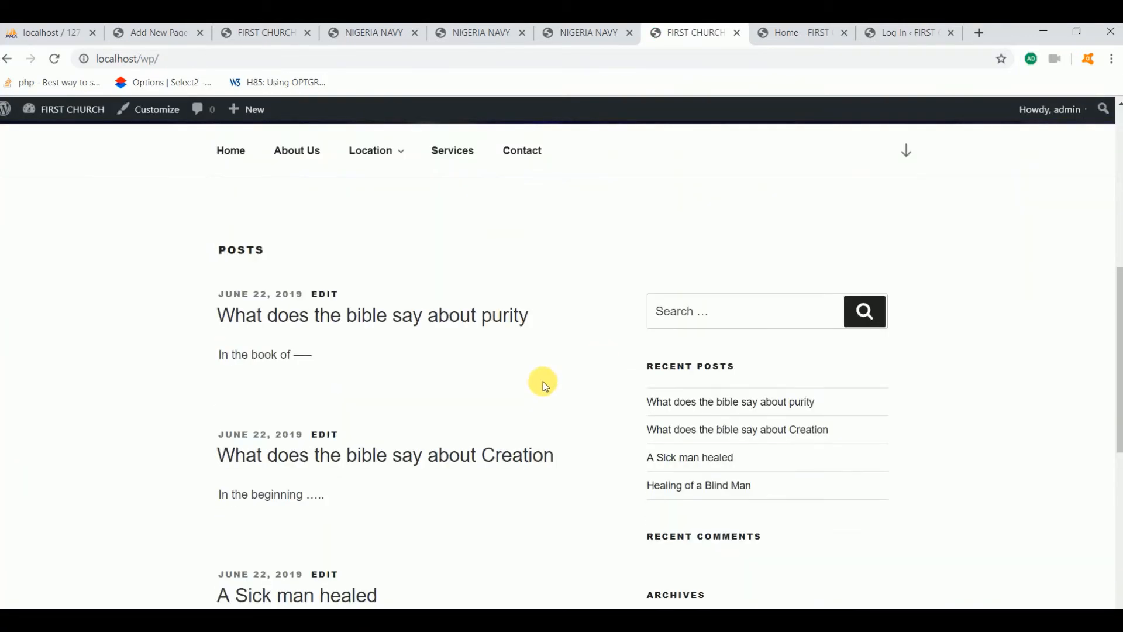
scroll(351, 483, "down", 7)
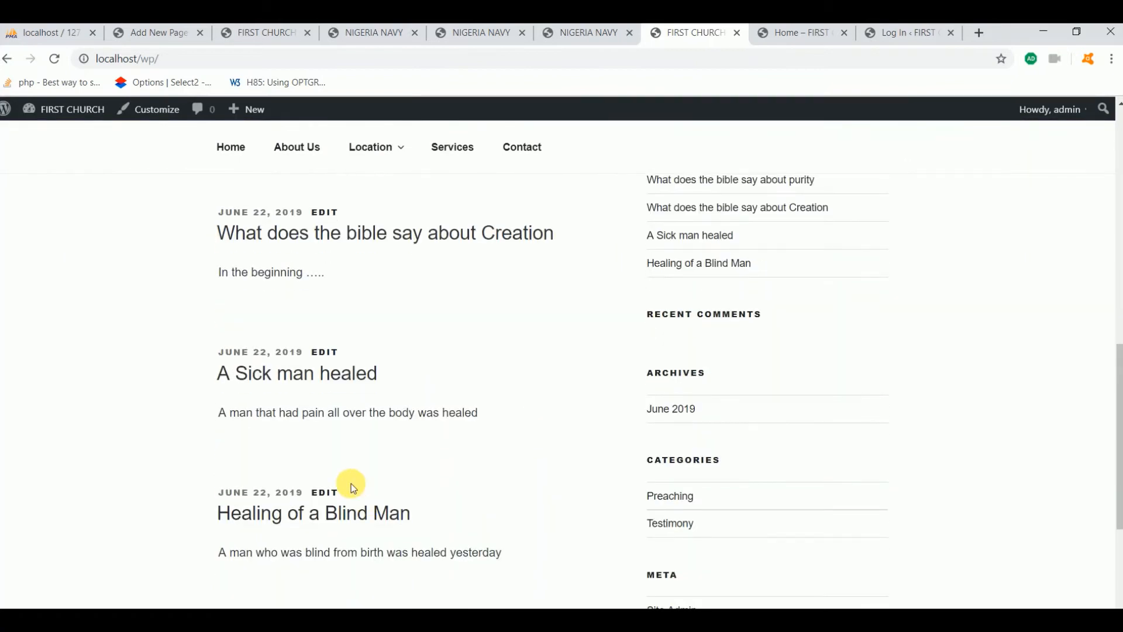
scroll(351, 483, "up", 4)
scroll(337, 427, "up", 5)
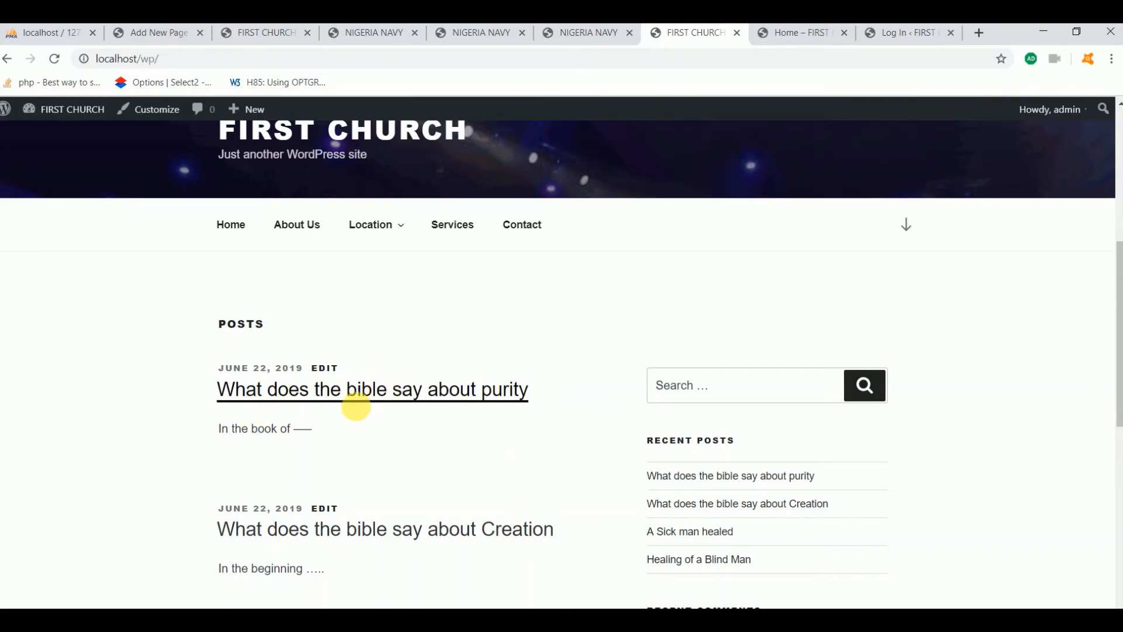
Open the purity post and write a thank-you comment beginning 'I really like'
left_click(403, 409)
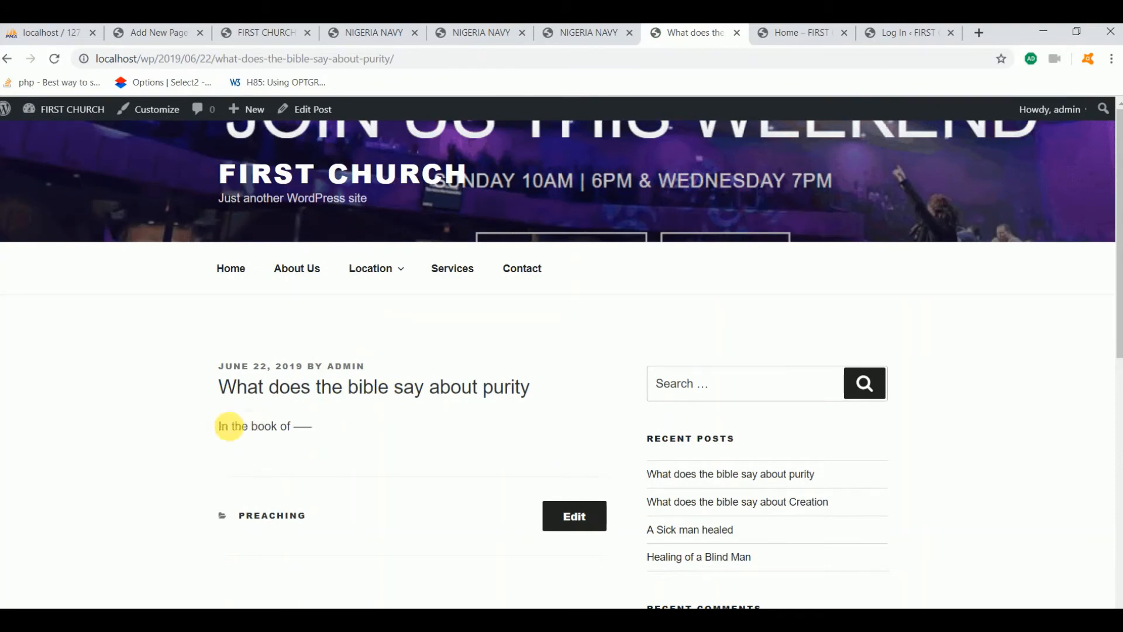
scroll(355, 416, "down", 2)
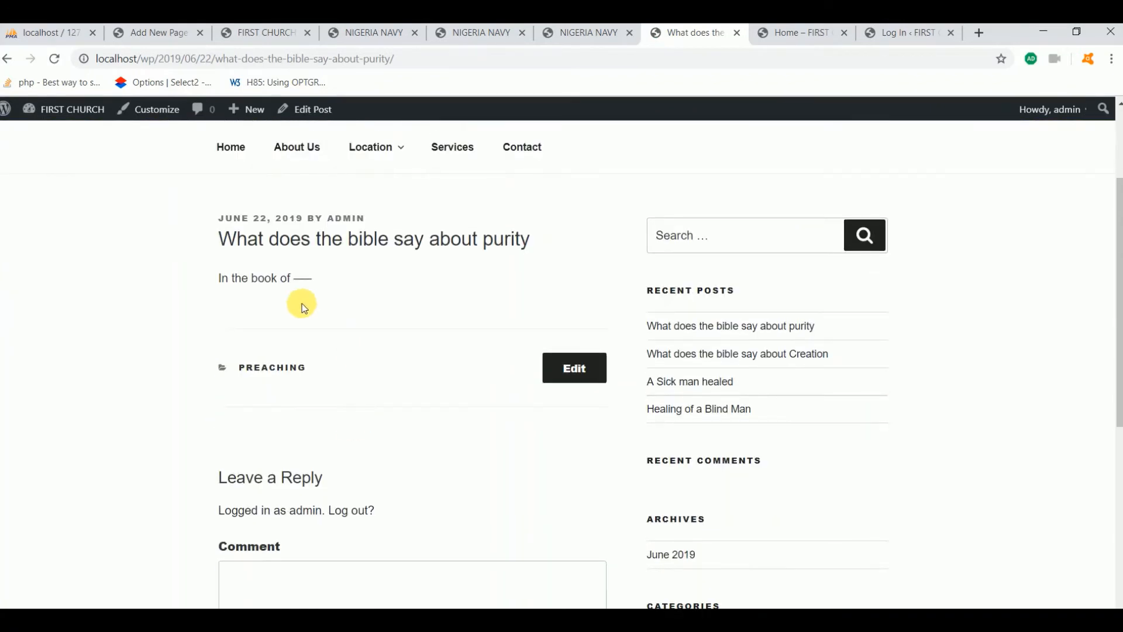
scroll(288, 451, "down", 4)
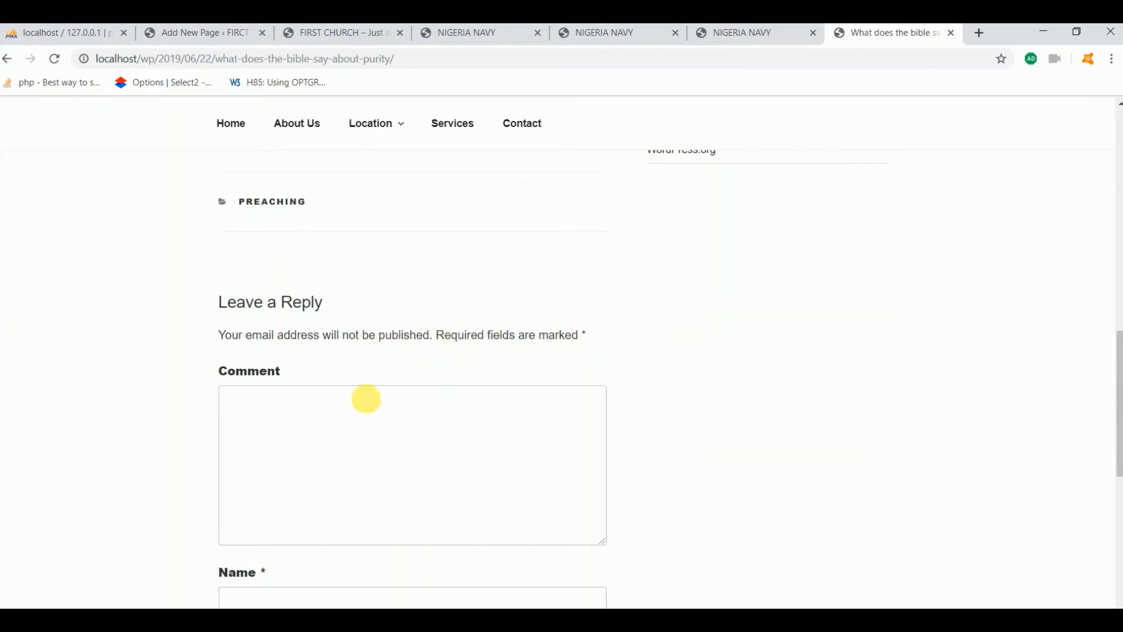
left_click(295, 421)
scroll(296, 421, "down", 2)
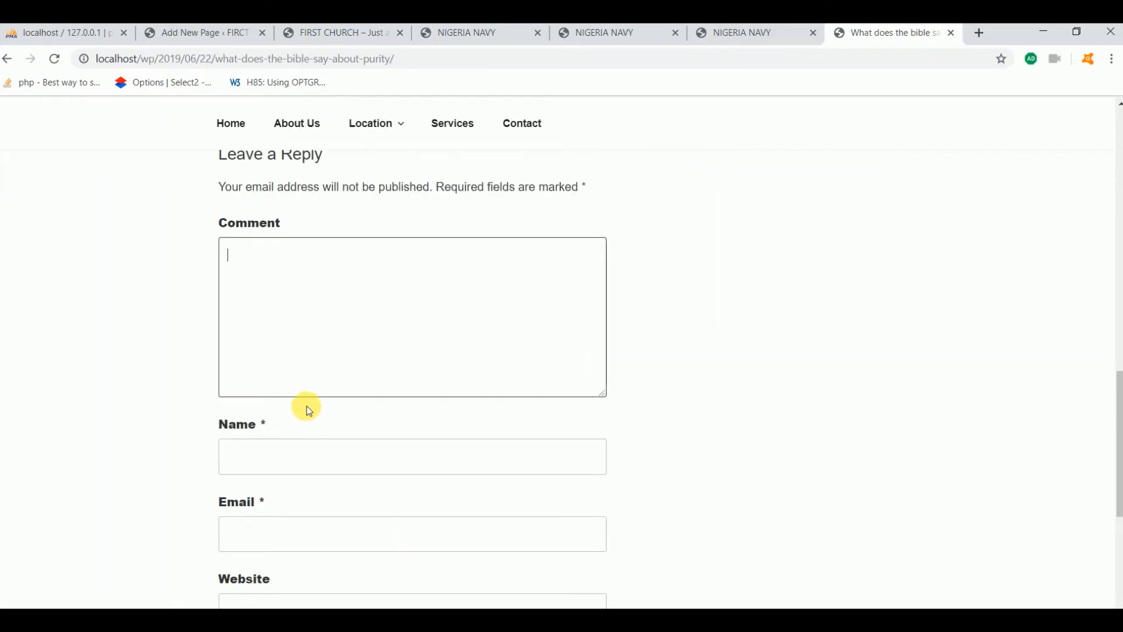
scroll(341, 367, "up", 2)
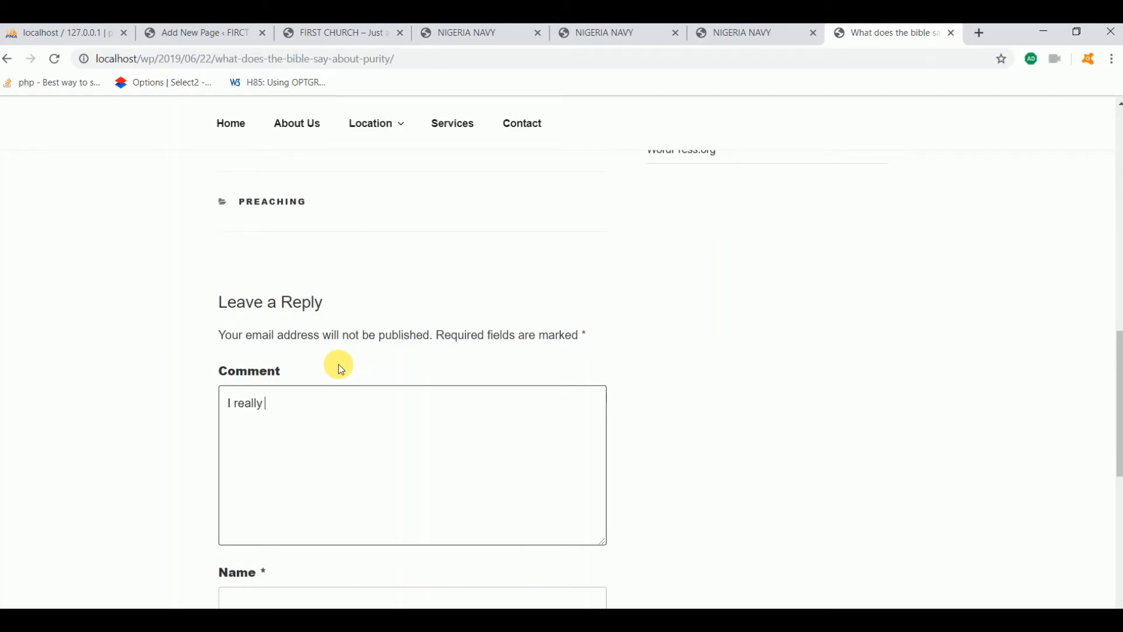
type("I really like what you have pasted. Thank you for helping a")
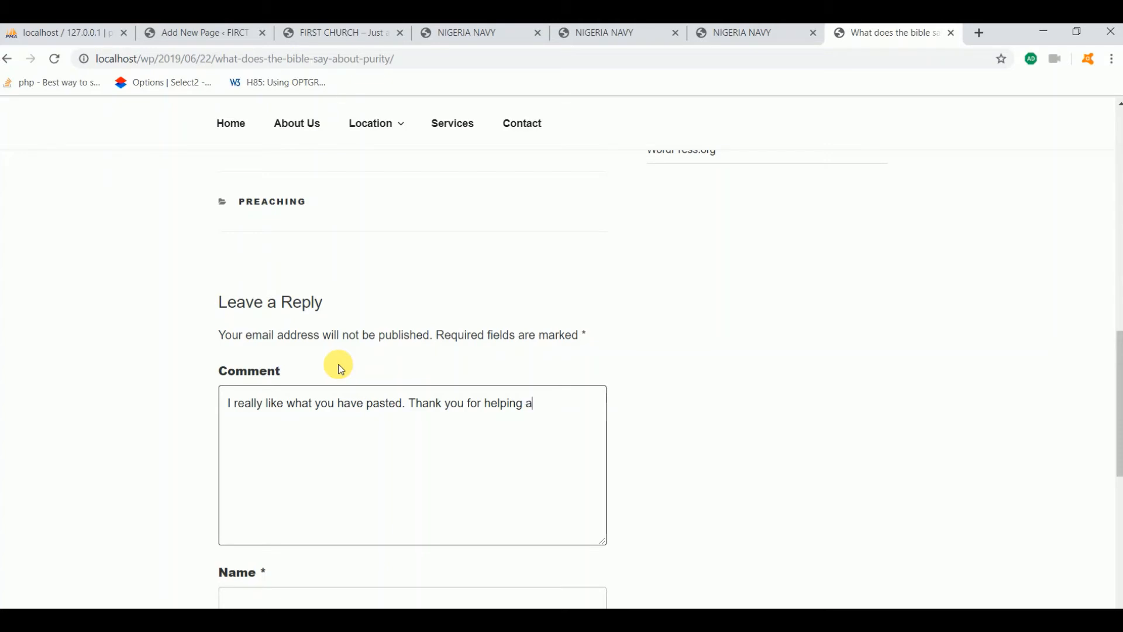
type("thousands ")
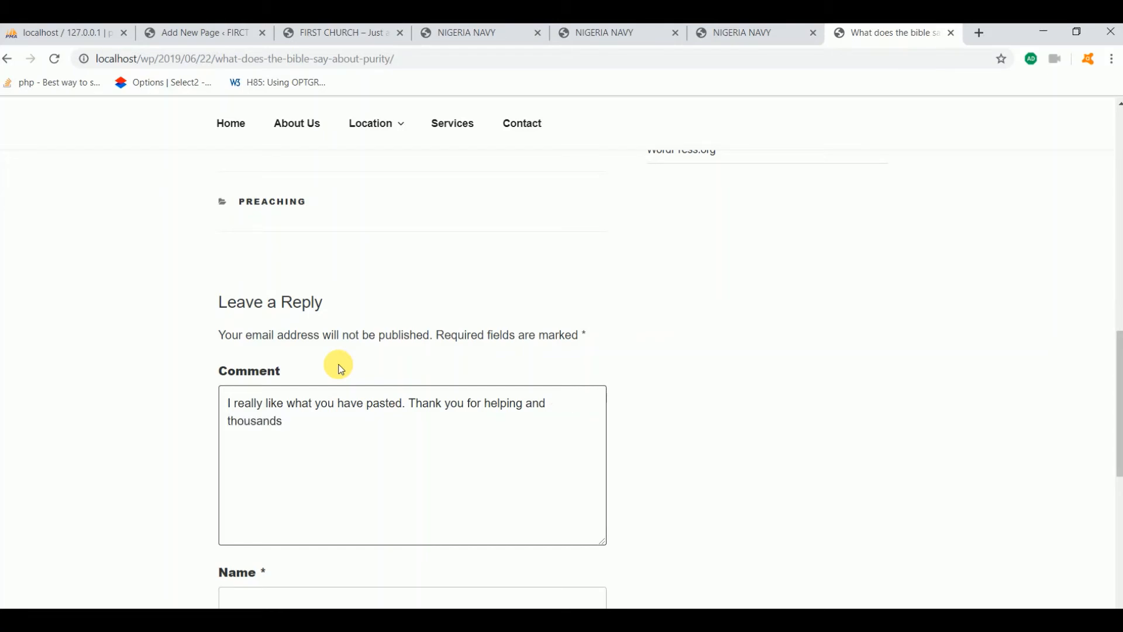
type("of people around the world.")
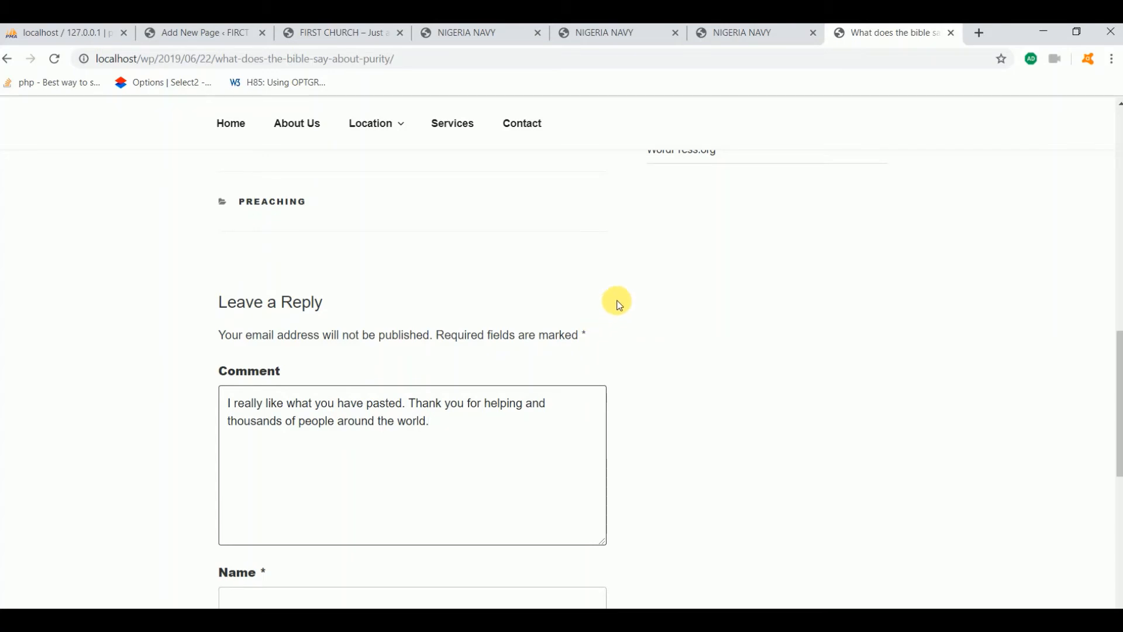
scroll(612, 345, "down", 5)
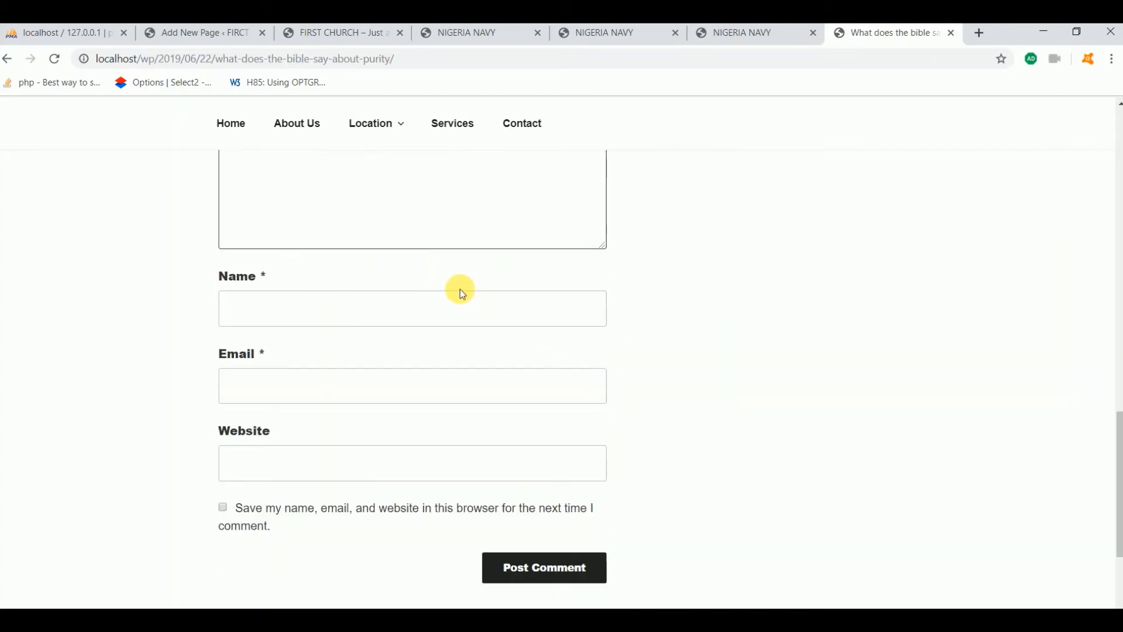
scroll(460, 289, "up", 3)
scroll(468, 293, "up", 1)
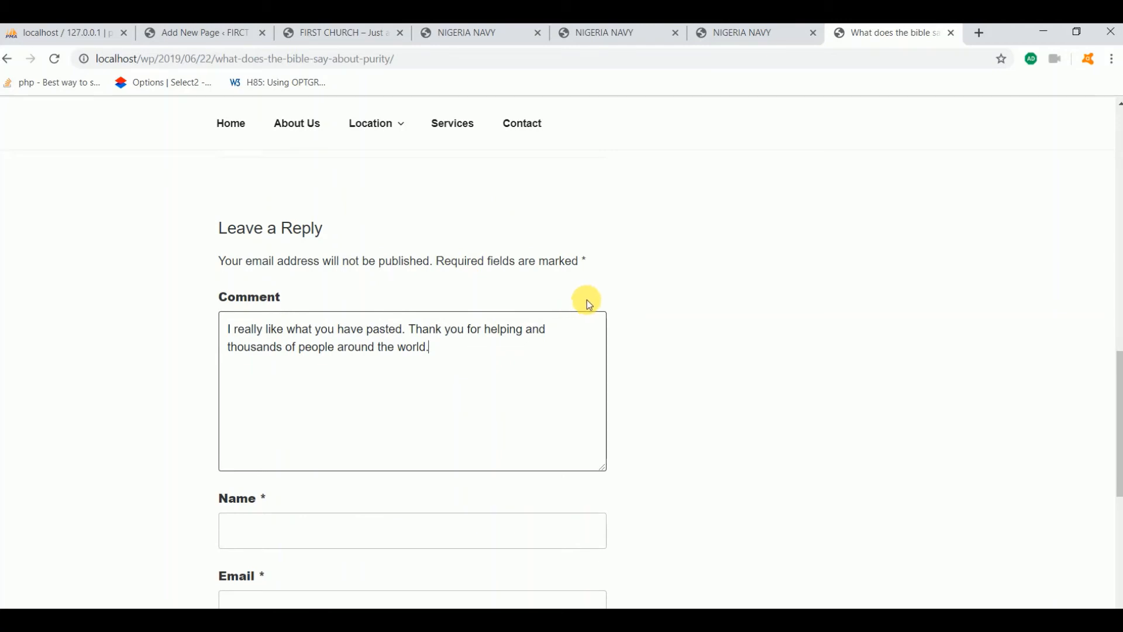
scroll(526, 340, "down", 2)
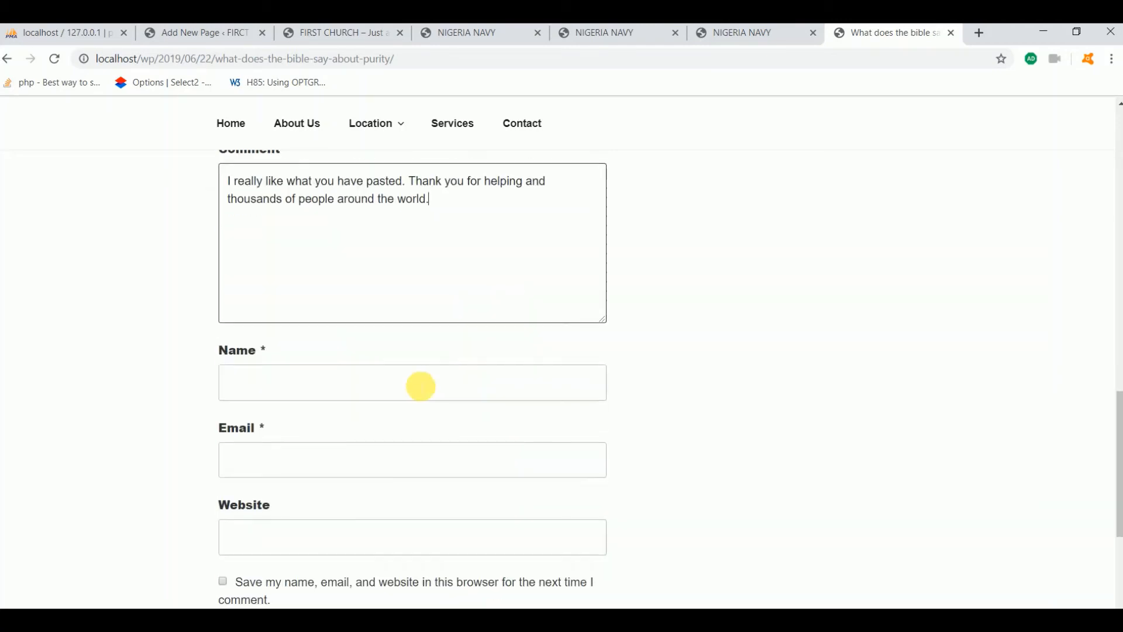
Fill in the commenter's name and saved e-mail address, then submit the comment
left_click(305, 382)
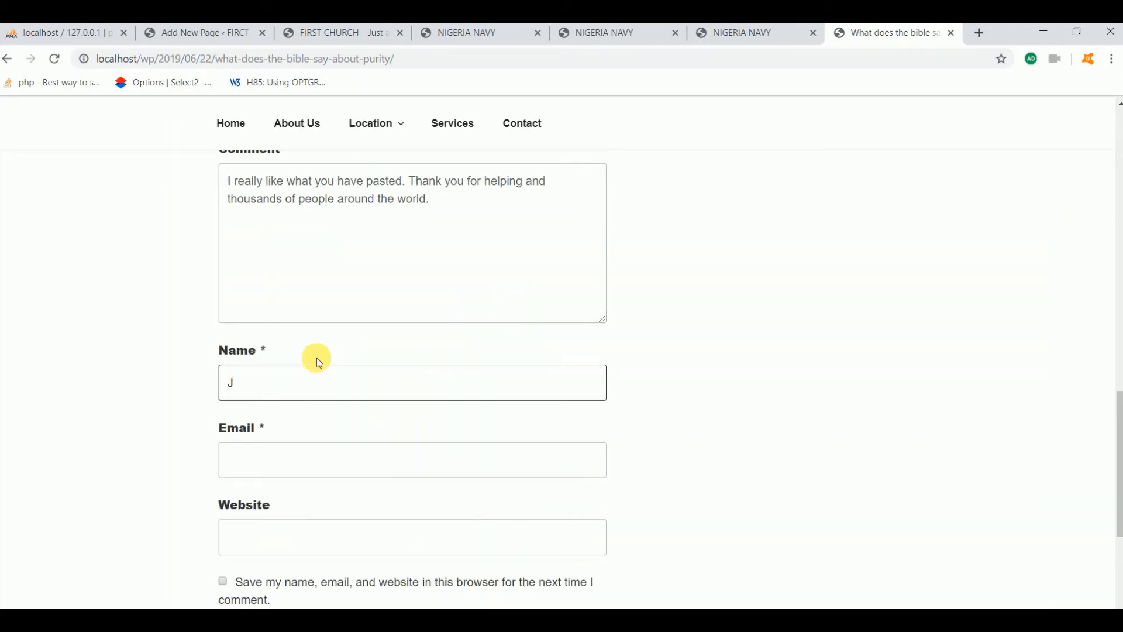
left_click(296, 464)
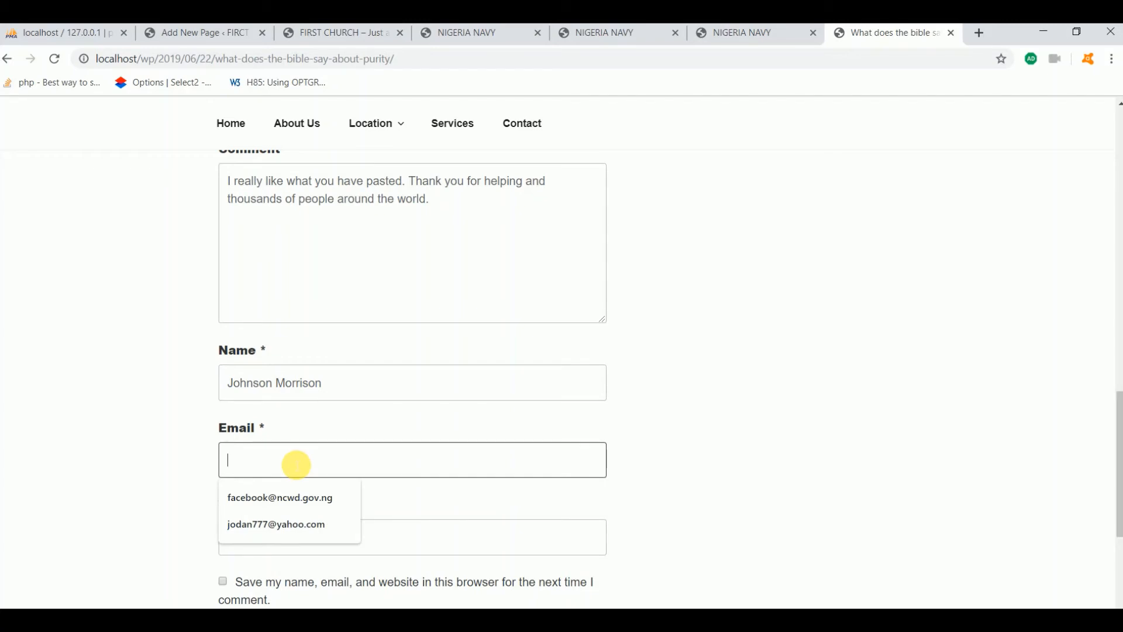
left_click(274, 522)
left_click(292, 537)
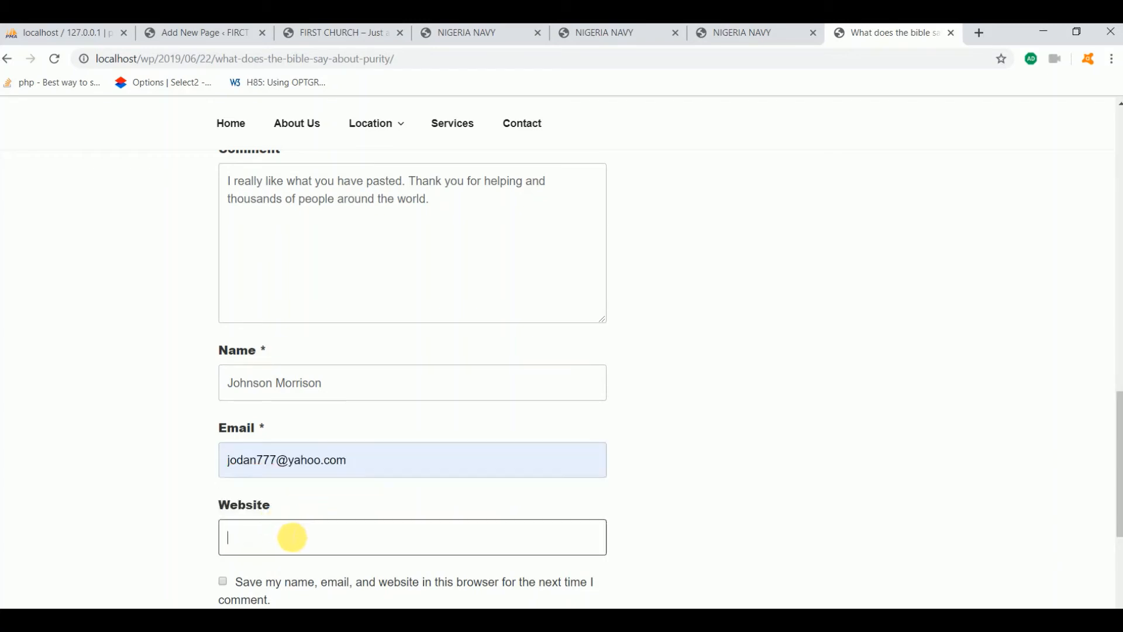
scroll(334, 534, "down", 3)
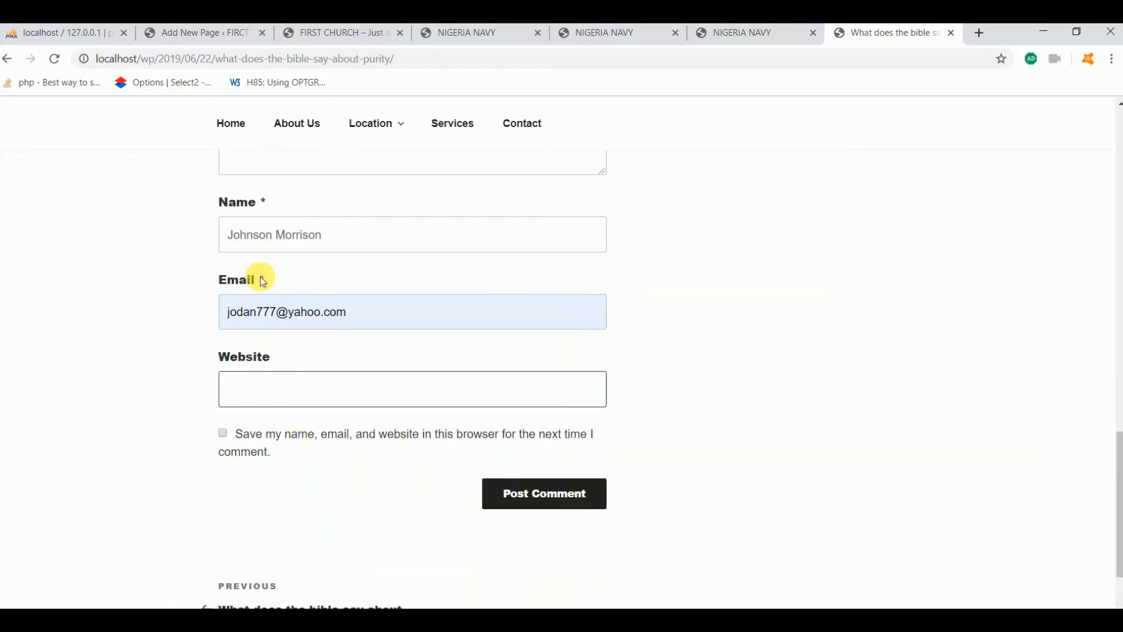
left_click(269, 292)
left_click(294, 399)
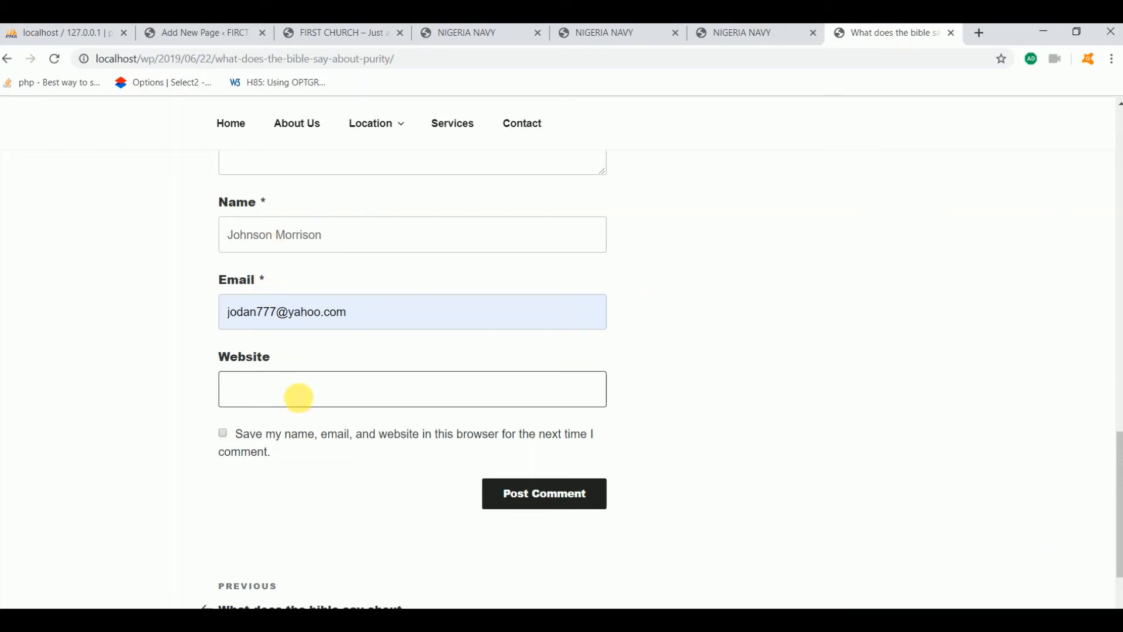
key("Return")
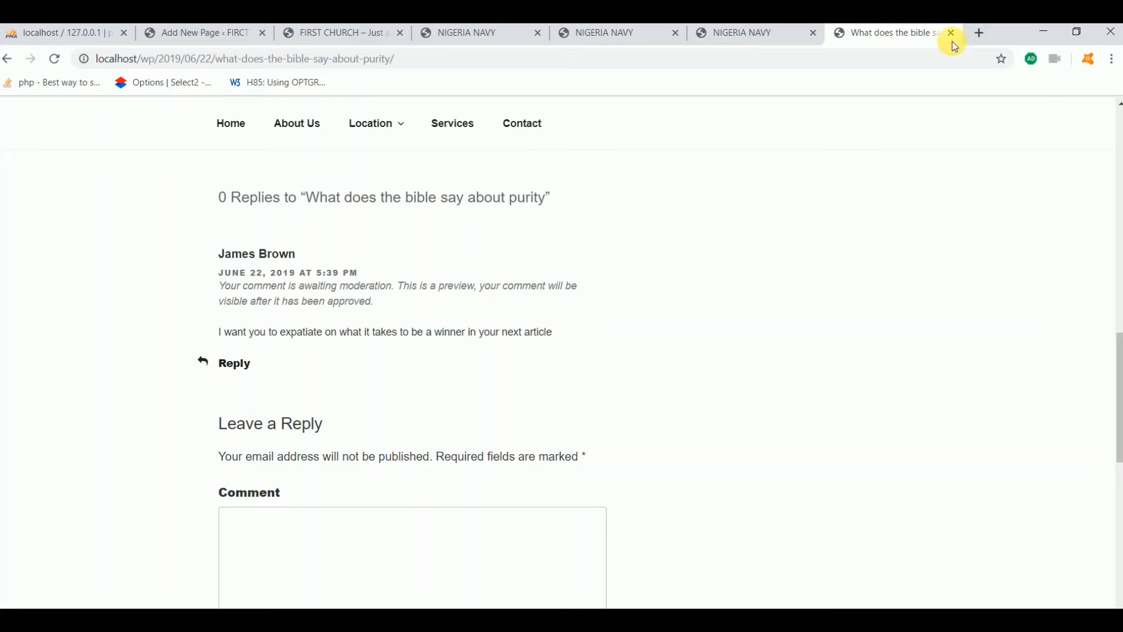
Load the site's wp-admin login page at localhost/wp/ in a new tab
left_click(981, 33)
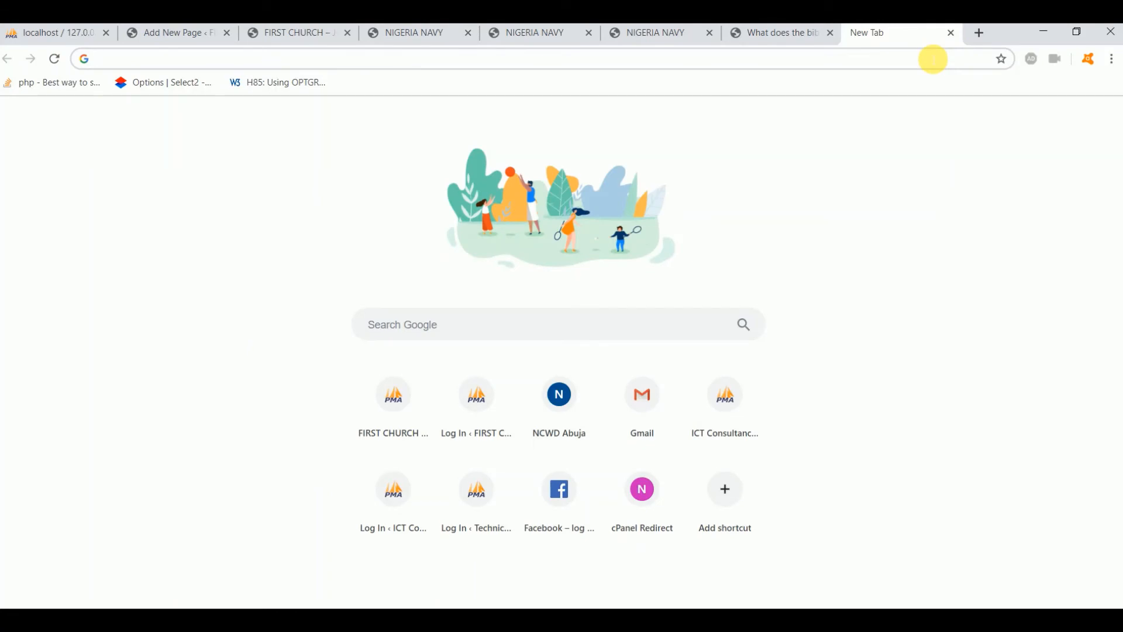
type("localhost")
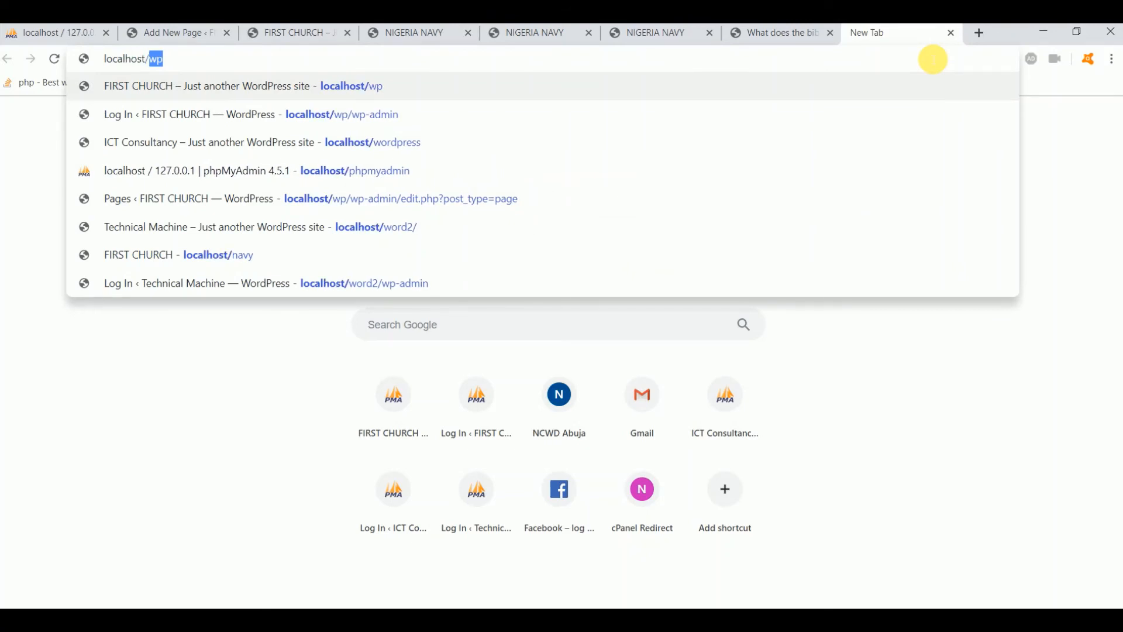
type("/wp/")
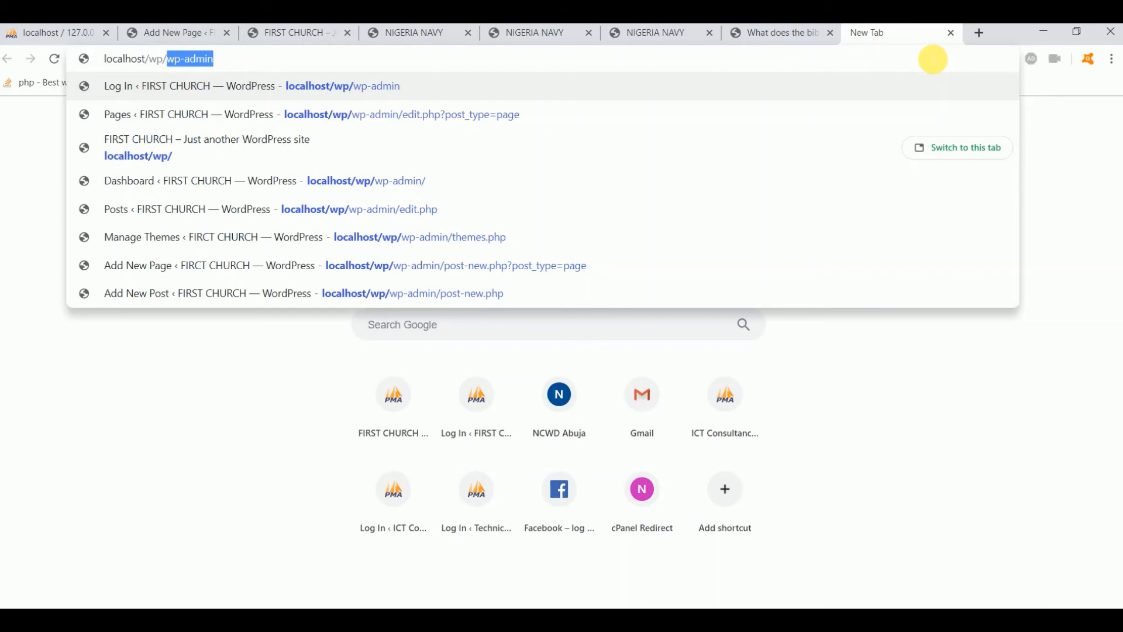
key("Right")
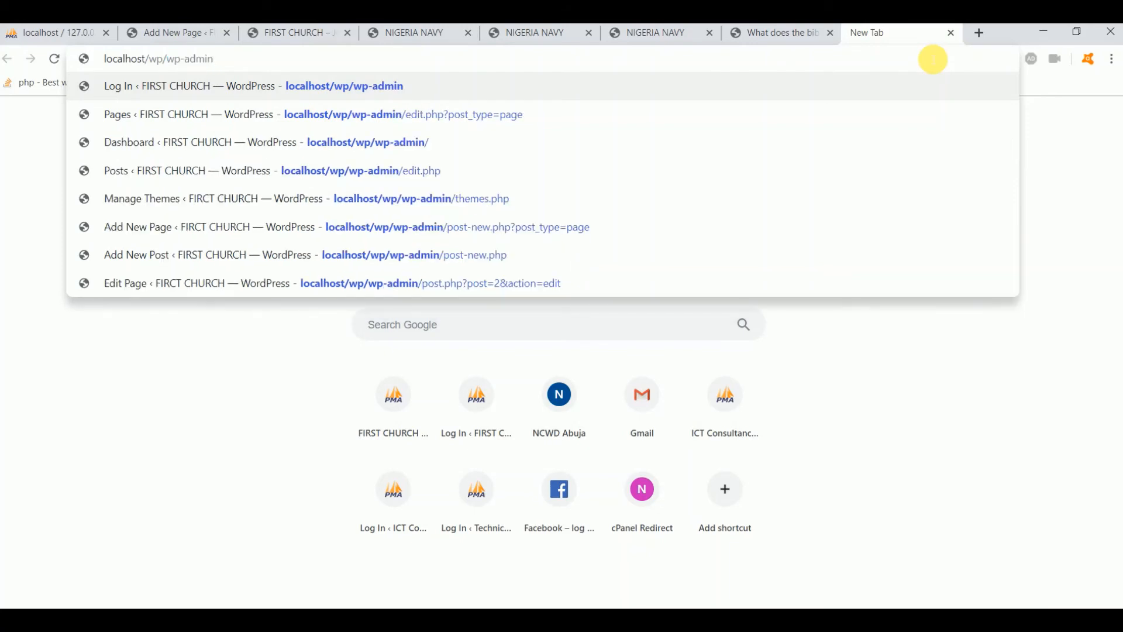
key("Return")
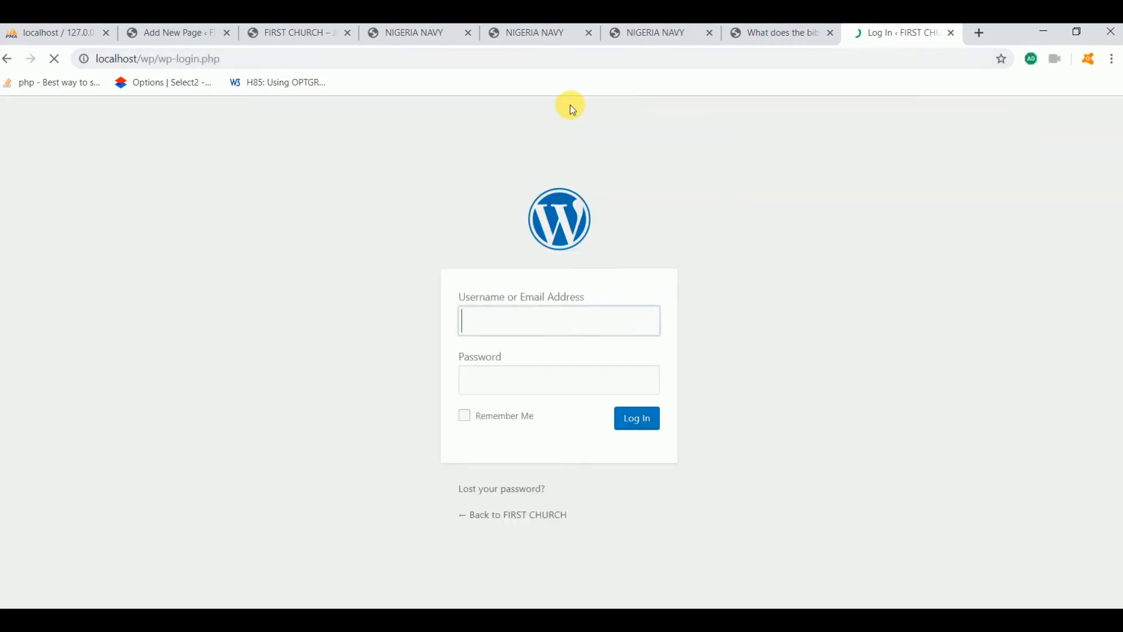
Log in with the admin username and its password
left_click(574, 322)
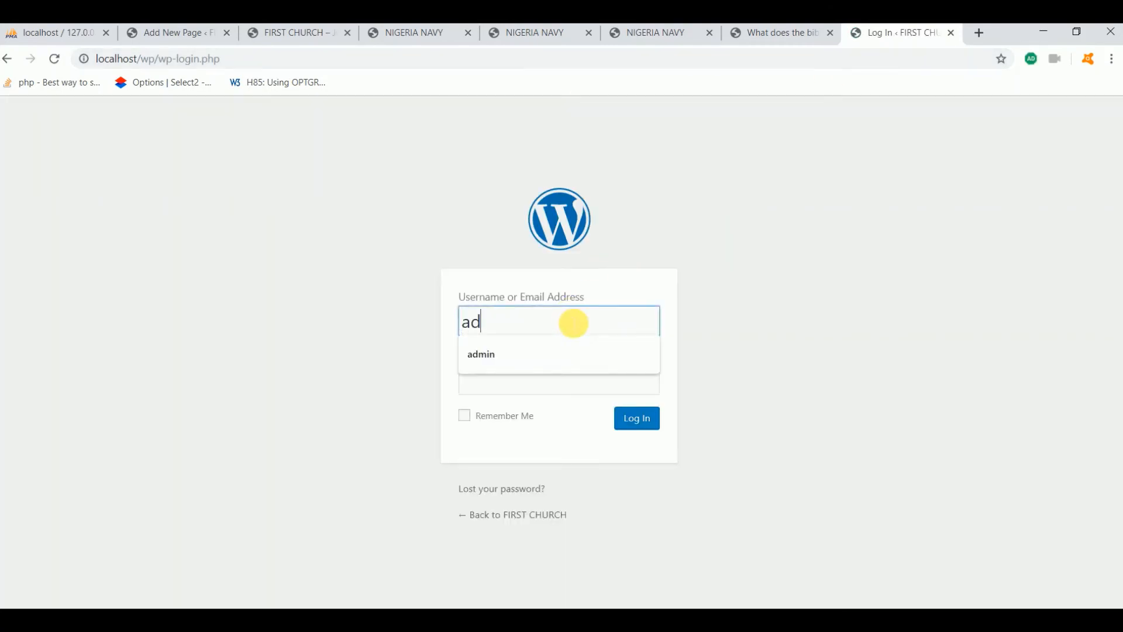
type("admin")
key("Tab")
type("•••••••••••")
left_click(637, 422)
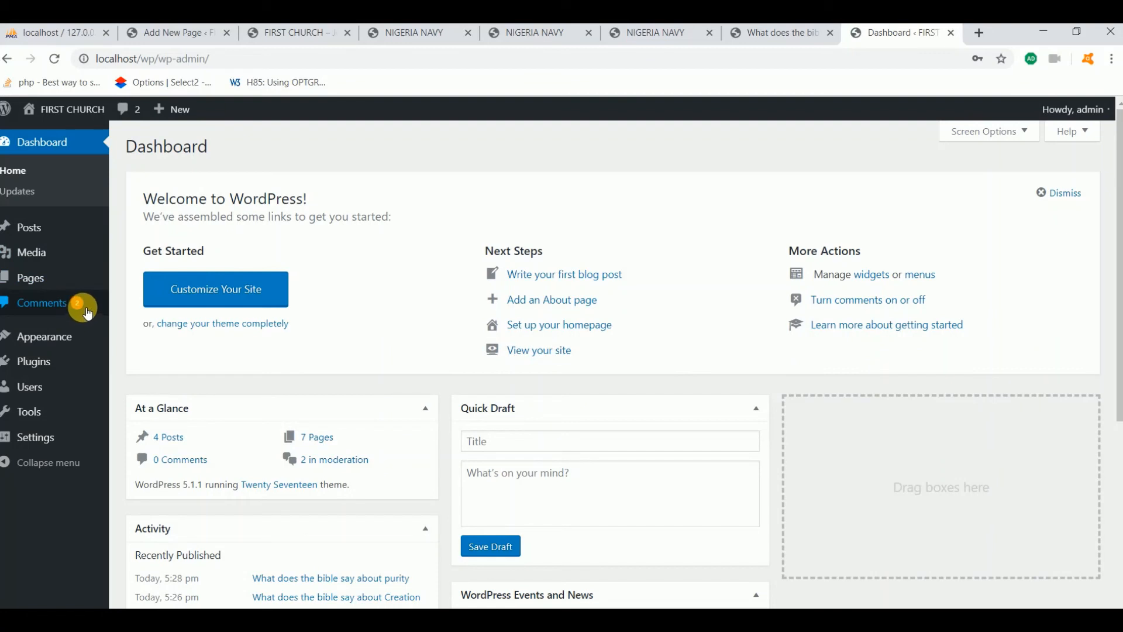
Approve both pending purity-post comments in Comments, then visit the public FIRST CHURCH site
left_click(47, 310)
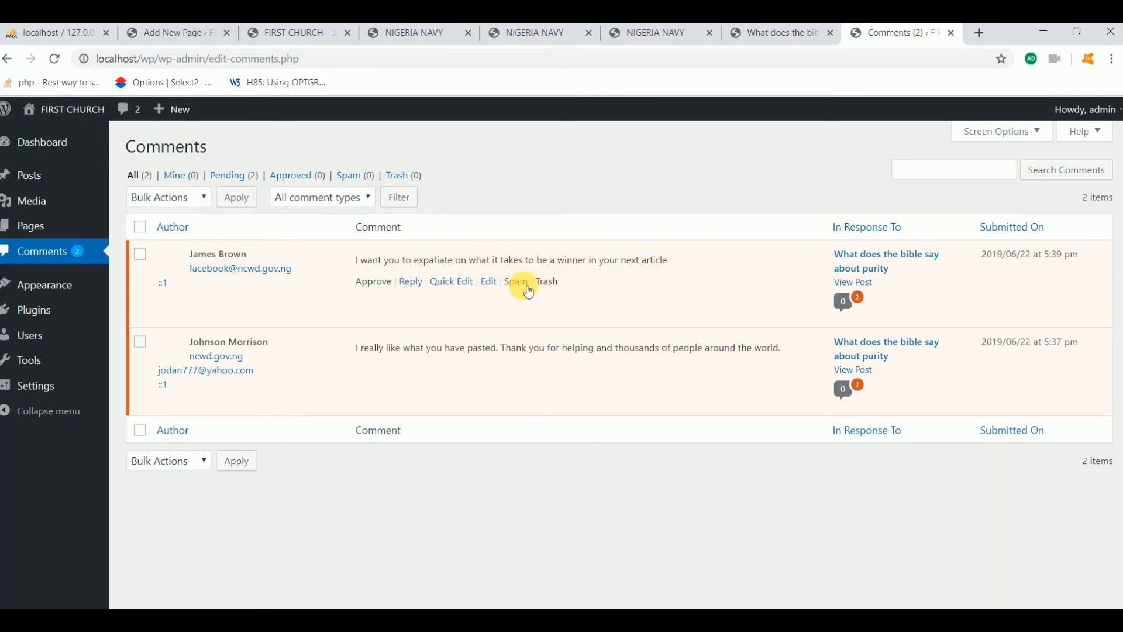
left_click(373, 282)
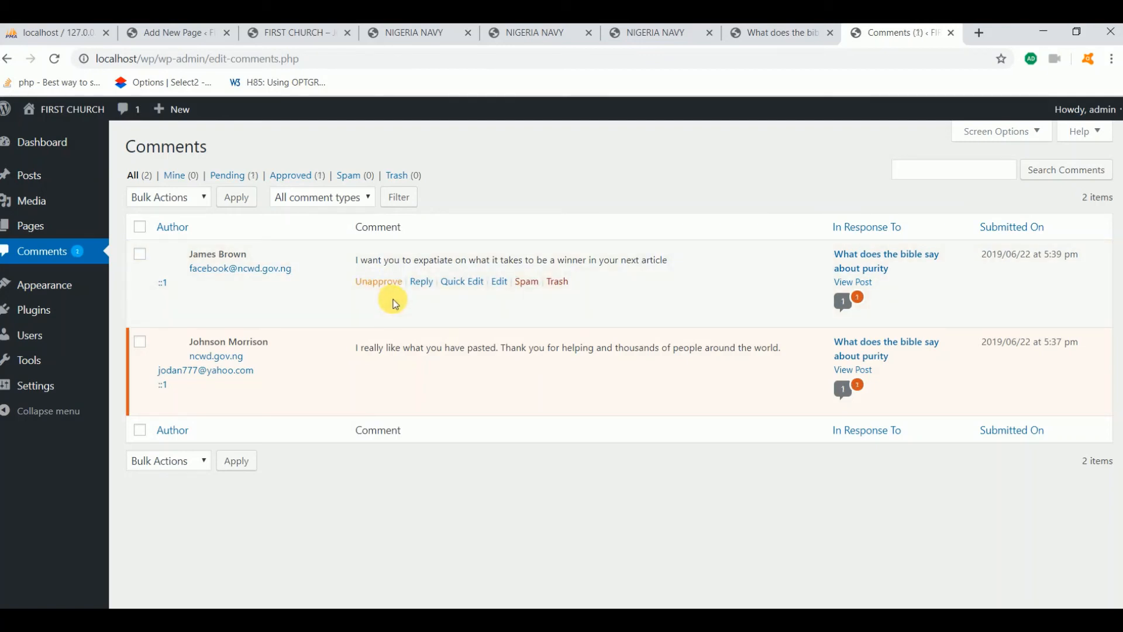
mouse_move(226, 356)
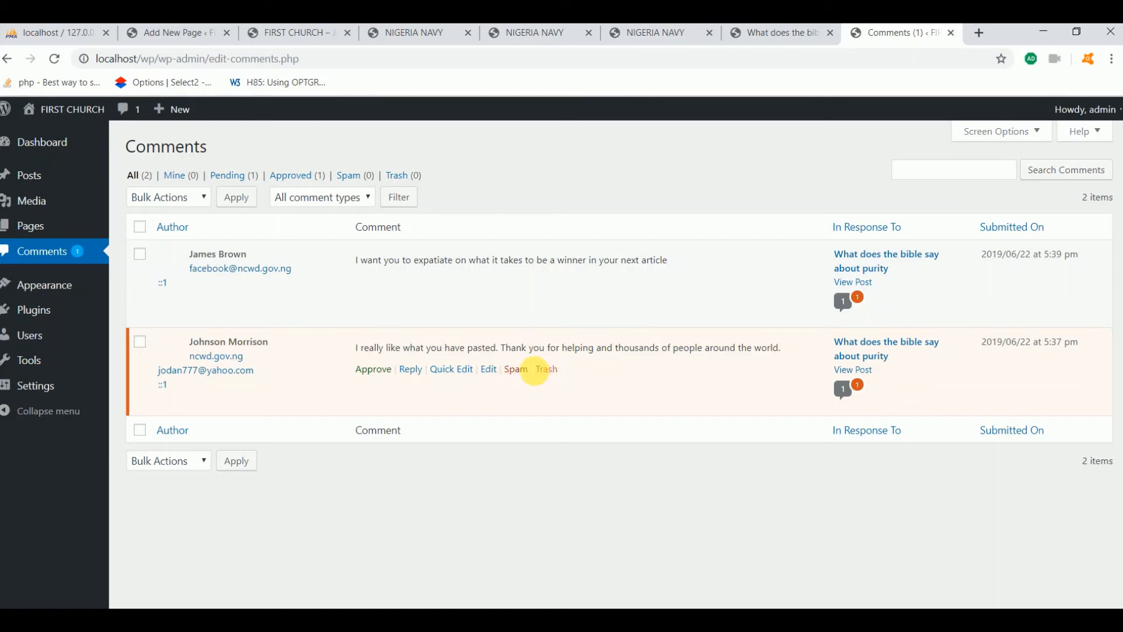
left_click(374, 370)
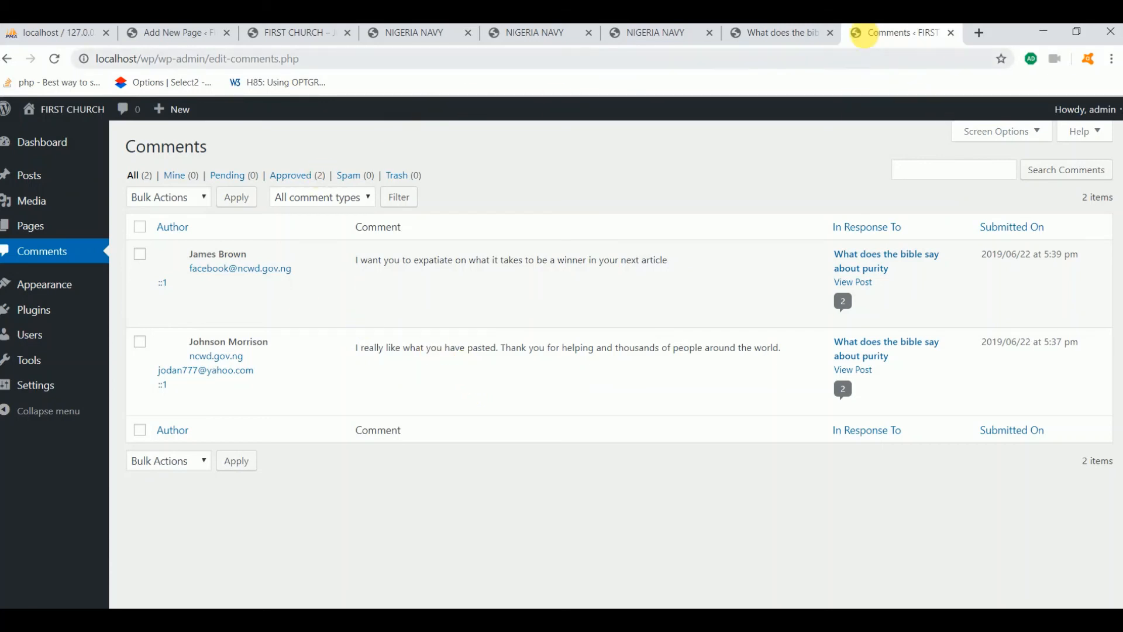
left_click(63, 139)
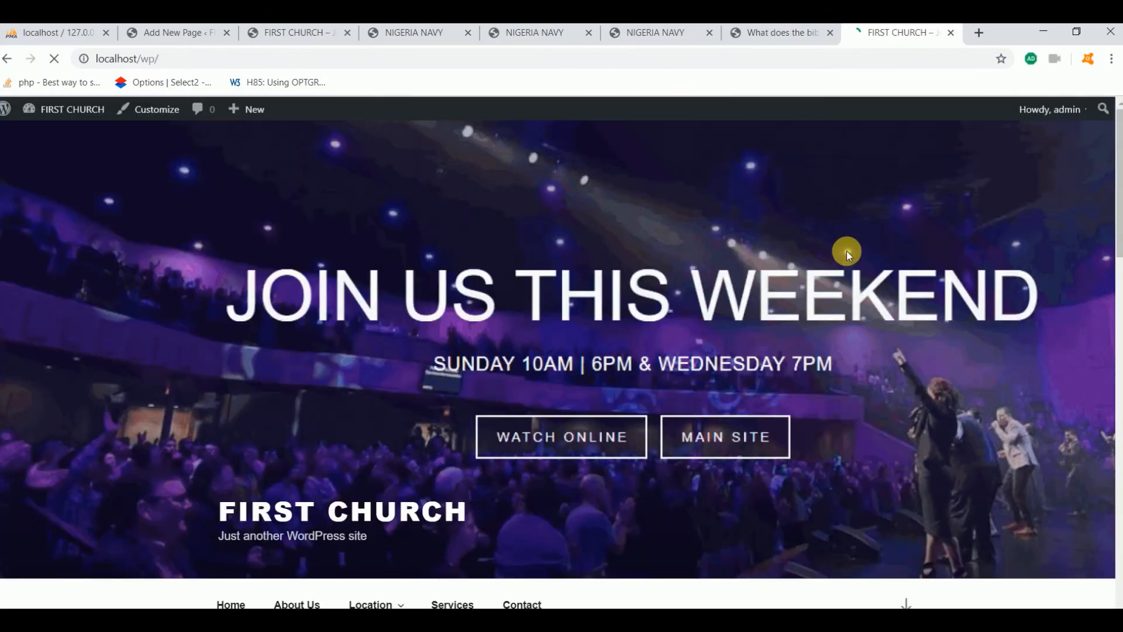
Reply to the first comment on the purity post, then return to the Home page
scroll(834, 267, "down", 6)
scroll(830, 279, "down", 2)
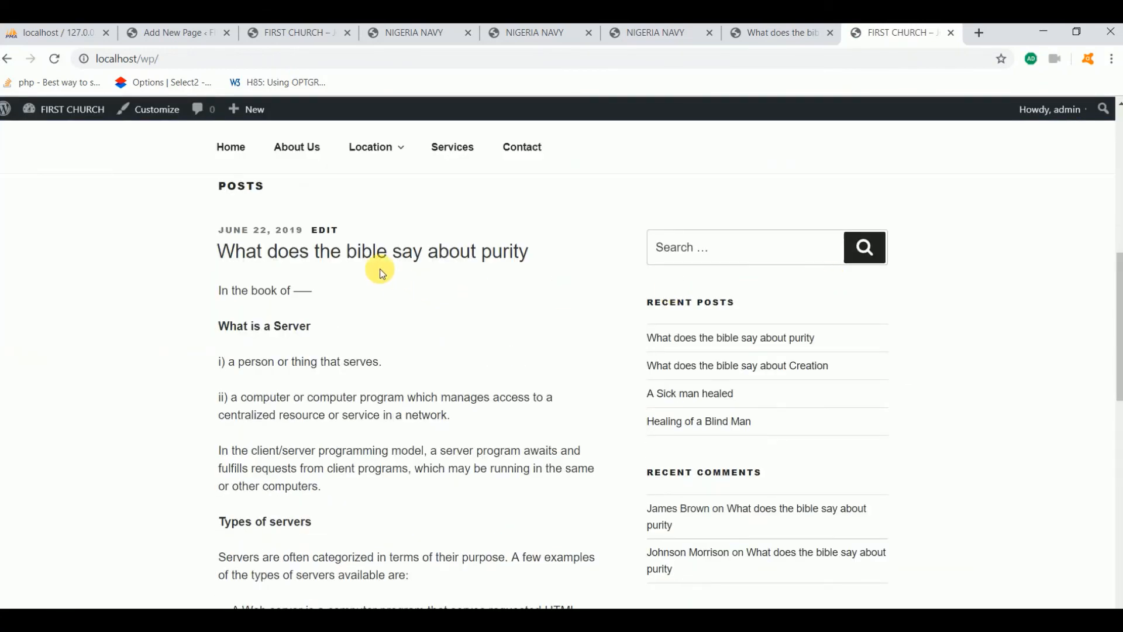
left_click(374, 253)
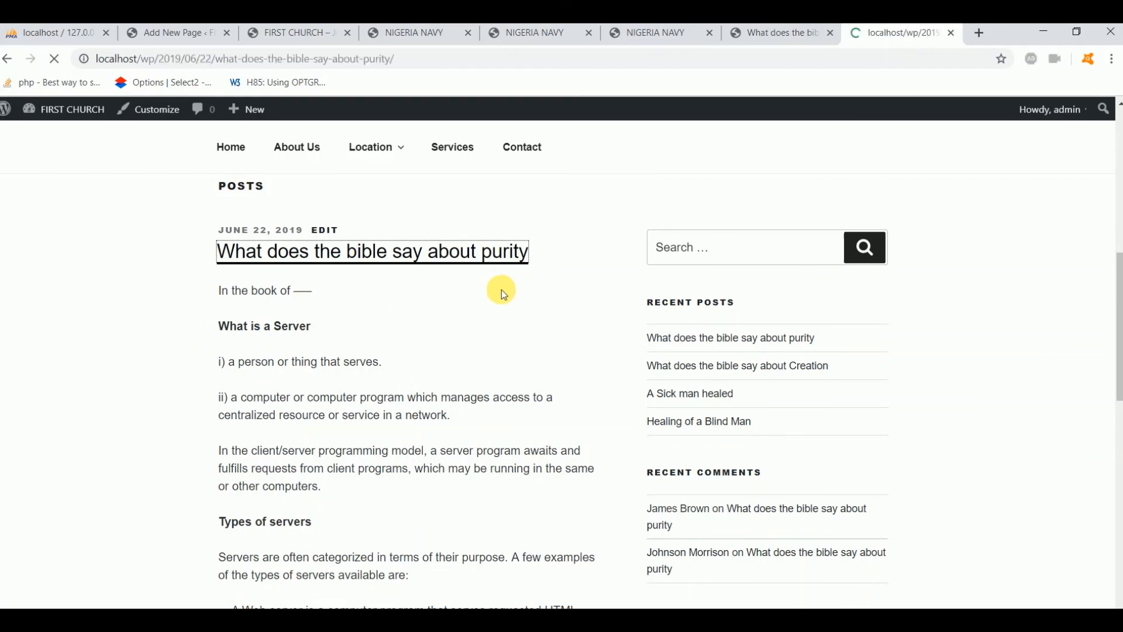
scroll(502, 296, "down", 5)
scroll(503, 300, "down", 10)
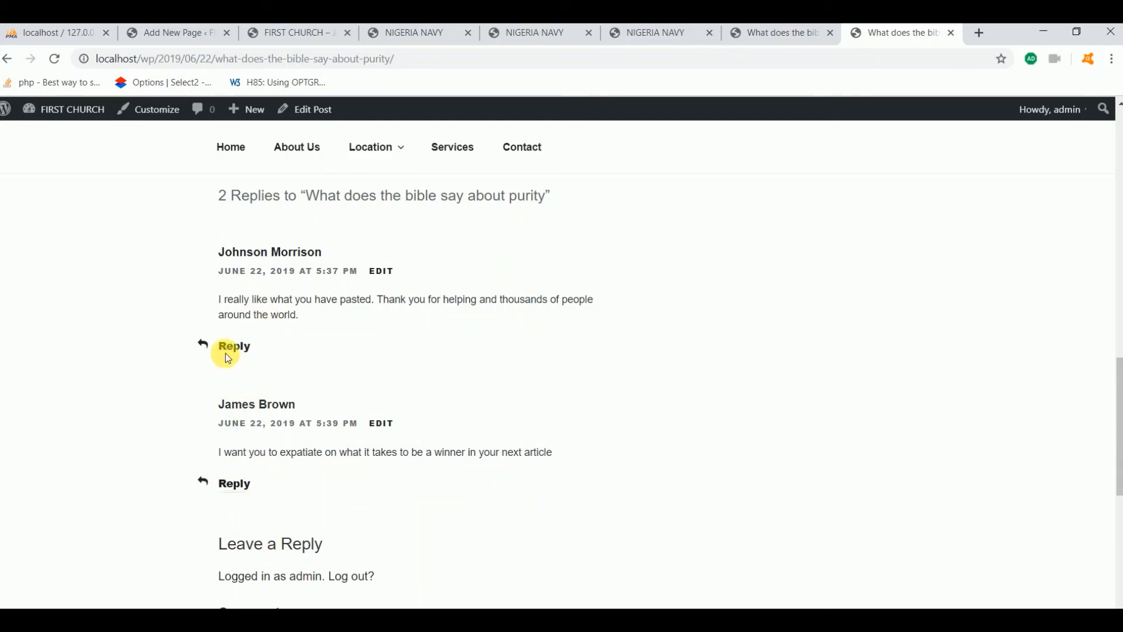
left_click(240, 348)
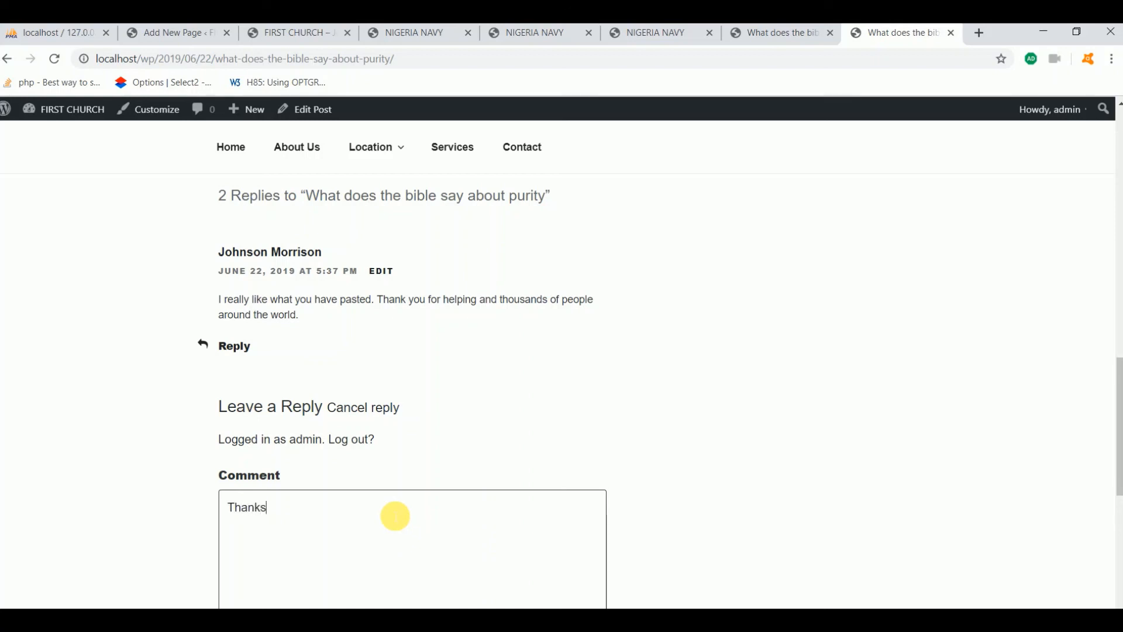
scroll(431, 501, "down", 5)
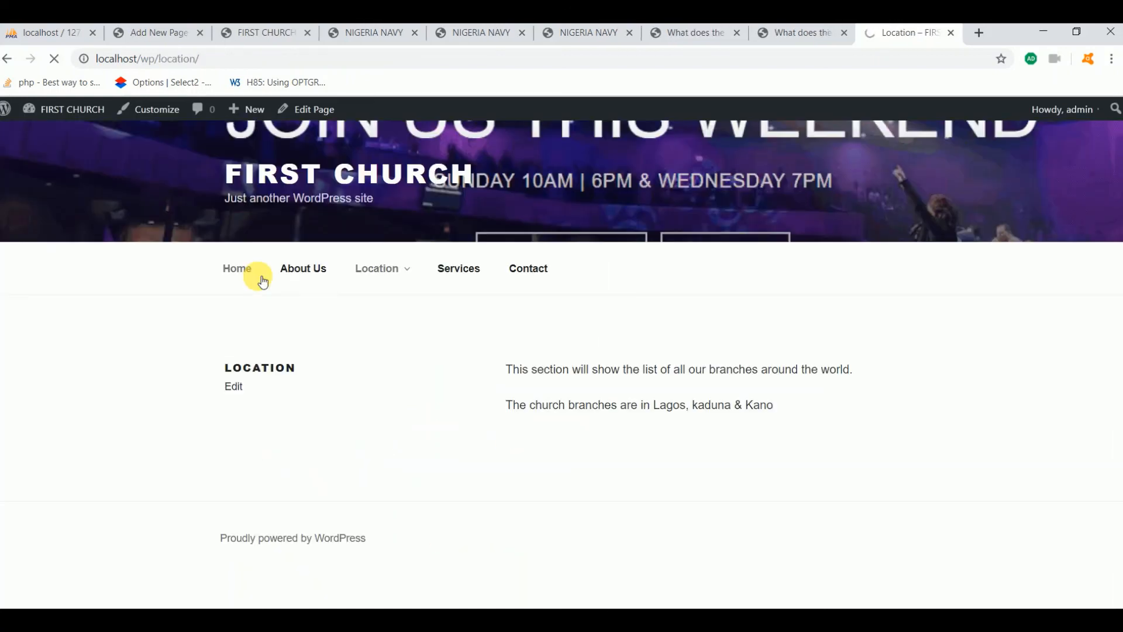
left_click(262, 282)
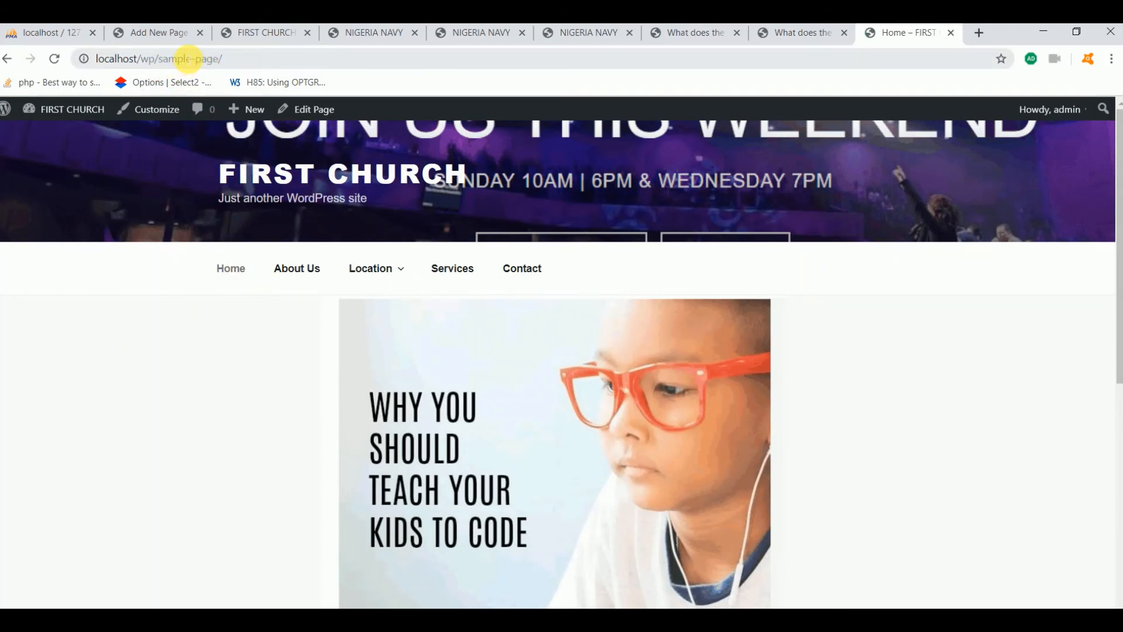
Open the About Us, Location and Services menu pages in turn
left_click(299, 268)
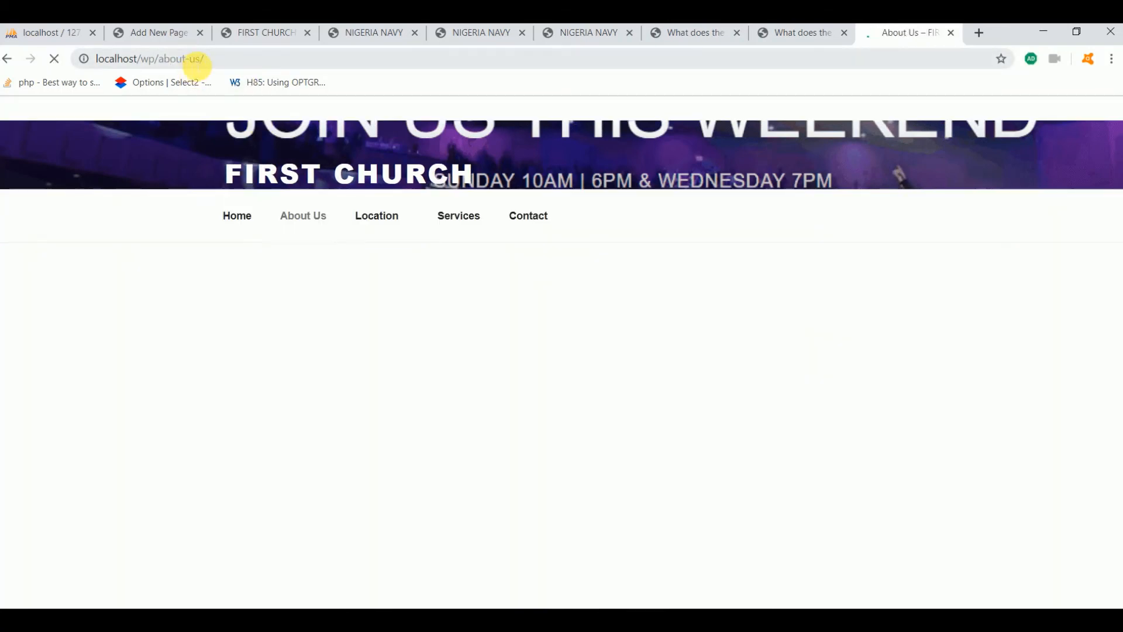
mouse_move(367, 261)
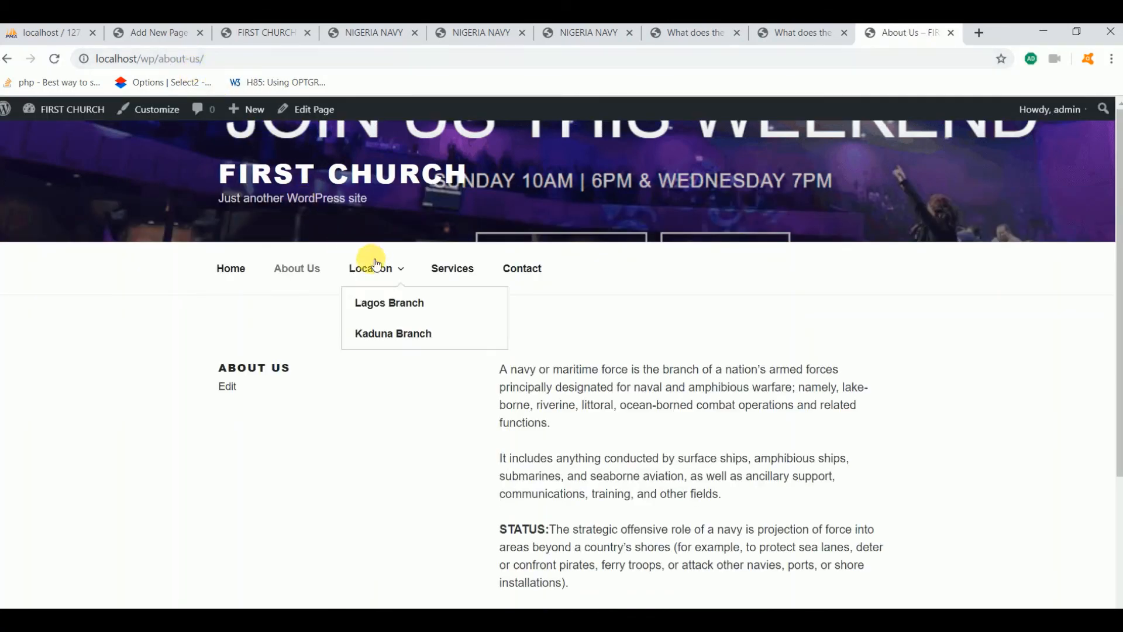
left_click(409, 275)
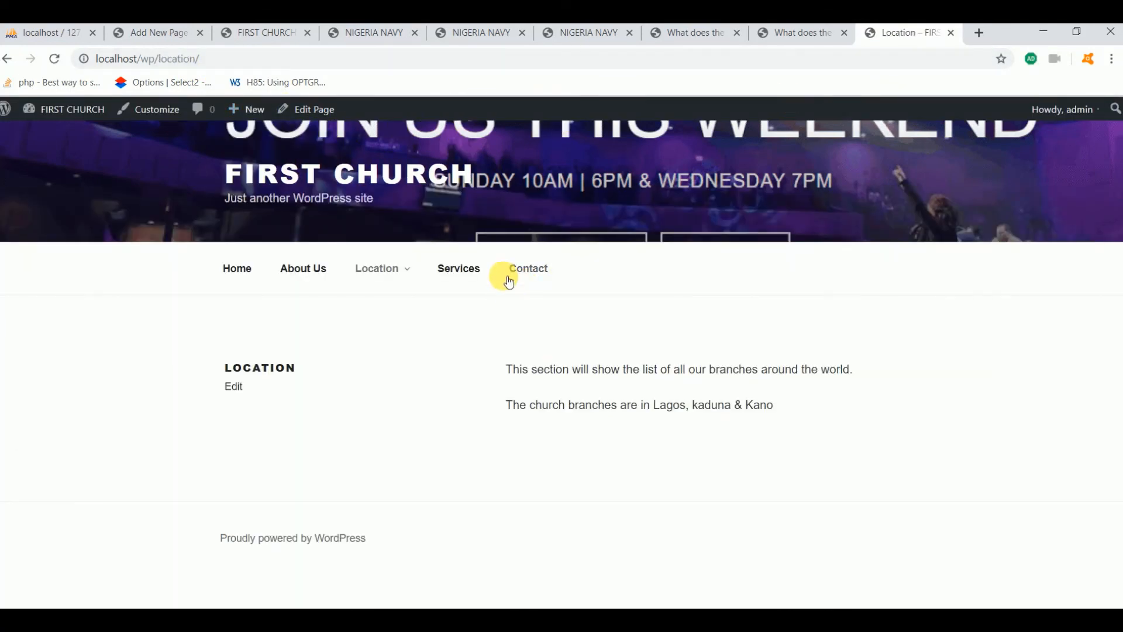
left_click(458, 267)
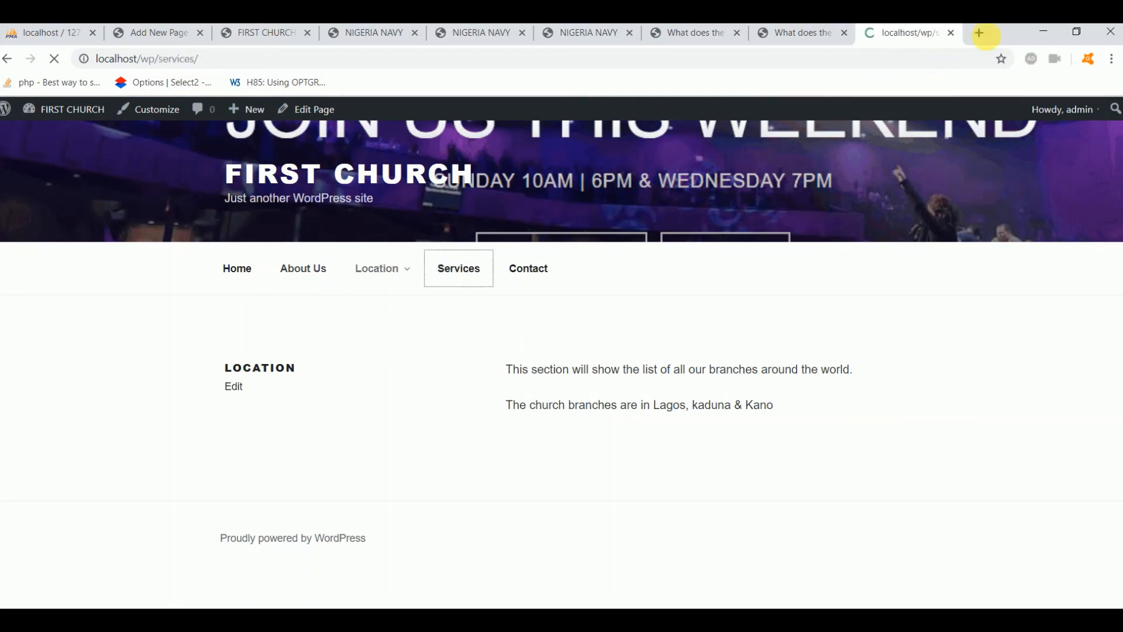
Load localhost/wp/index.php in a new tab and browse the post list
left_click(982, 36)
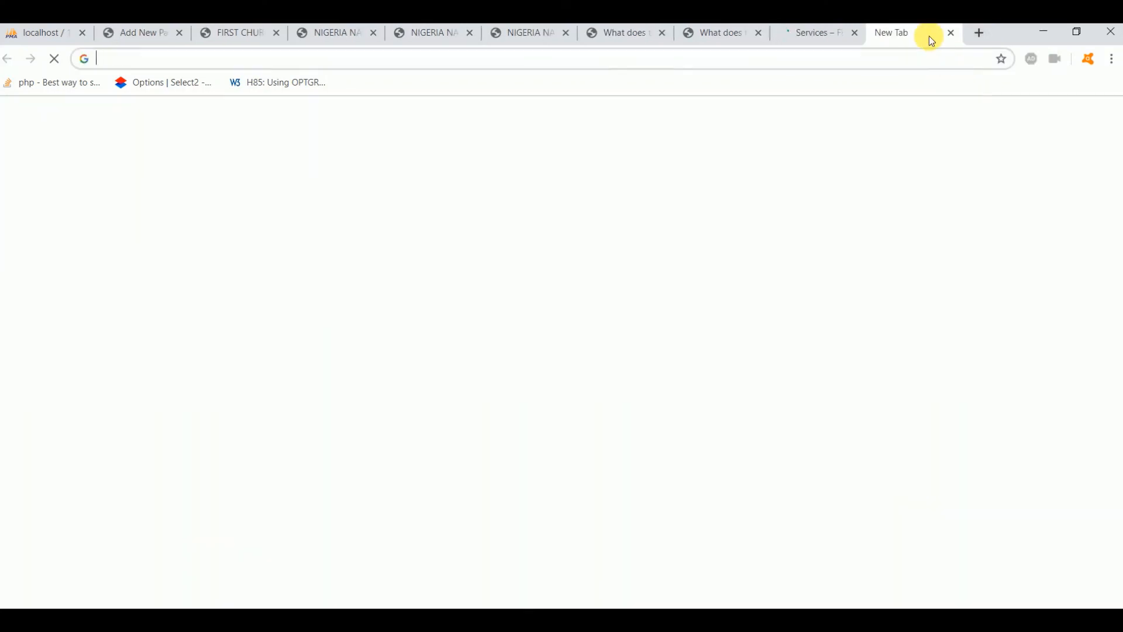
type("loc")
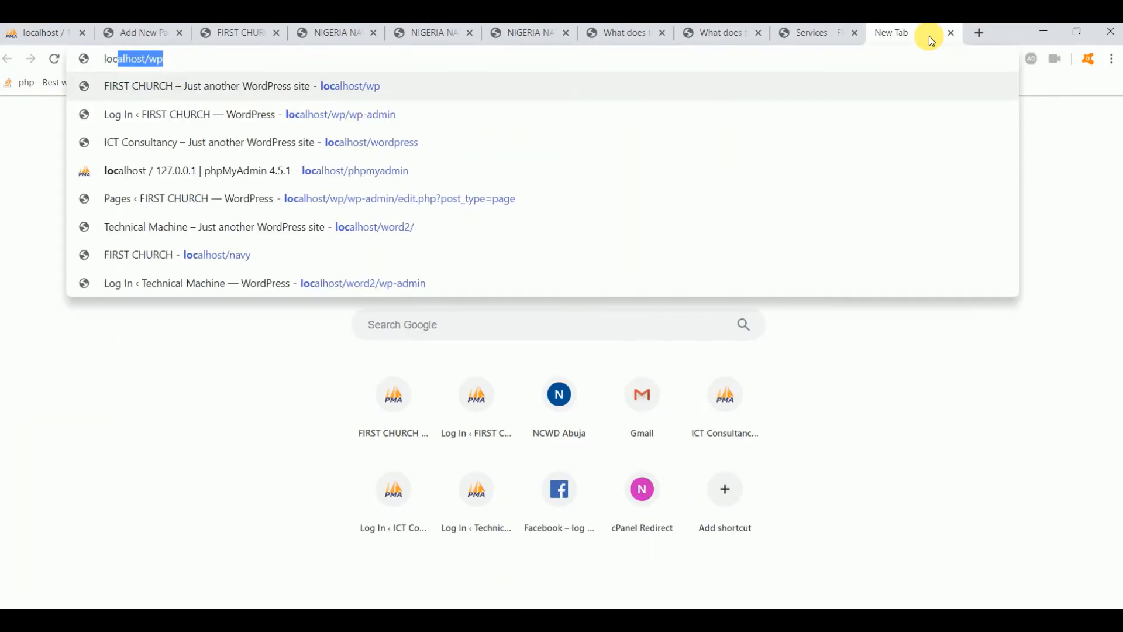
type("alhost/")
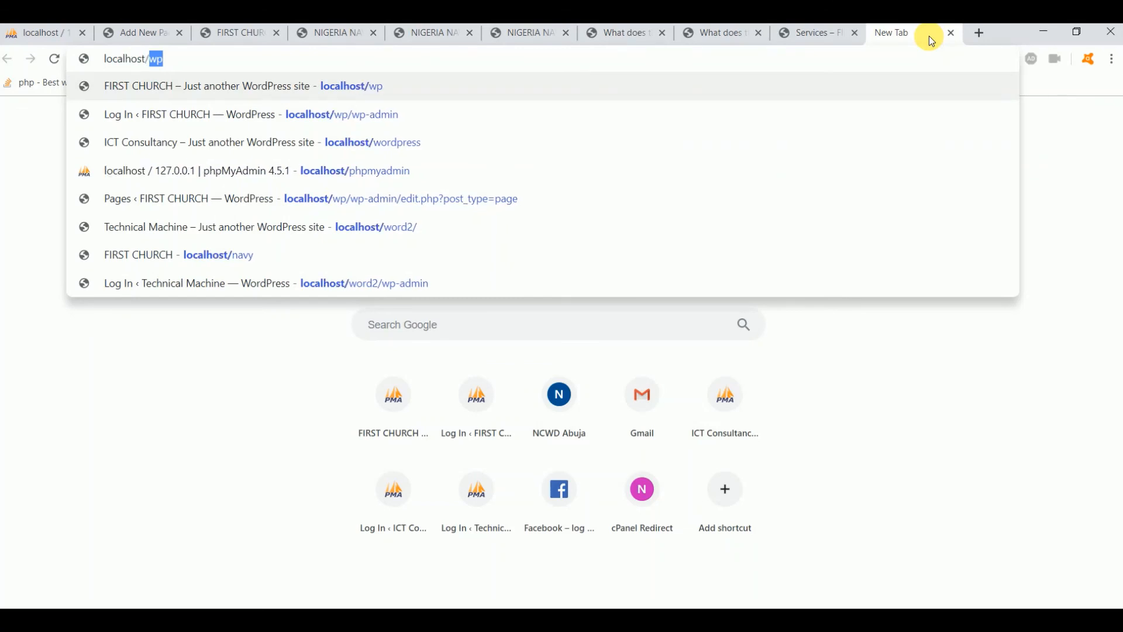
type("wp")
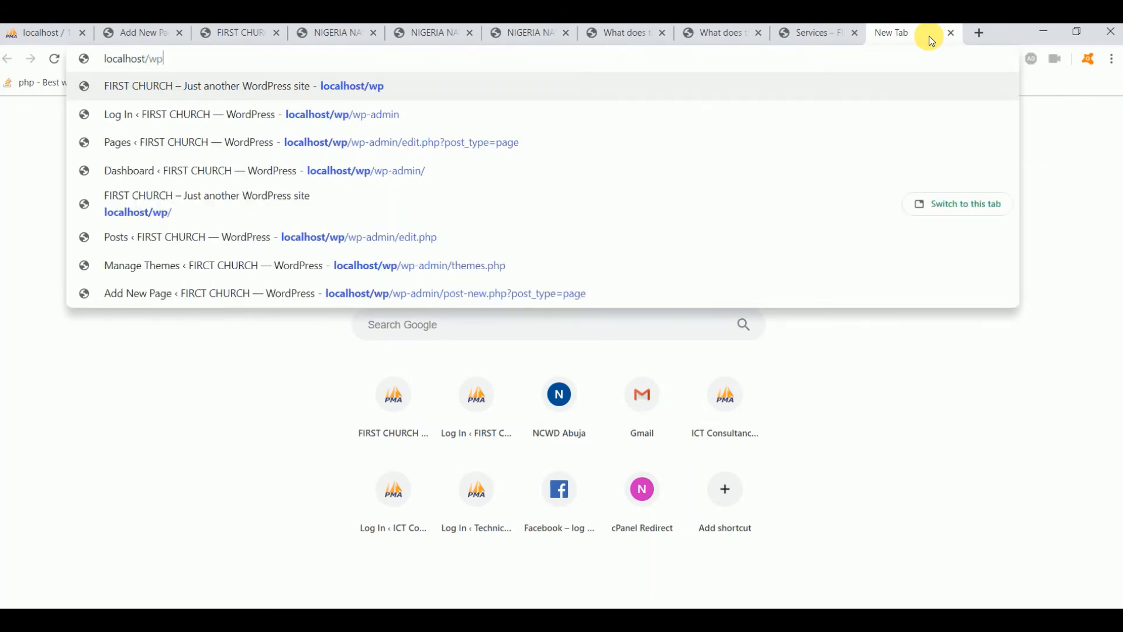
type("/inde")
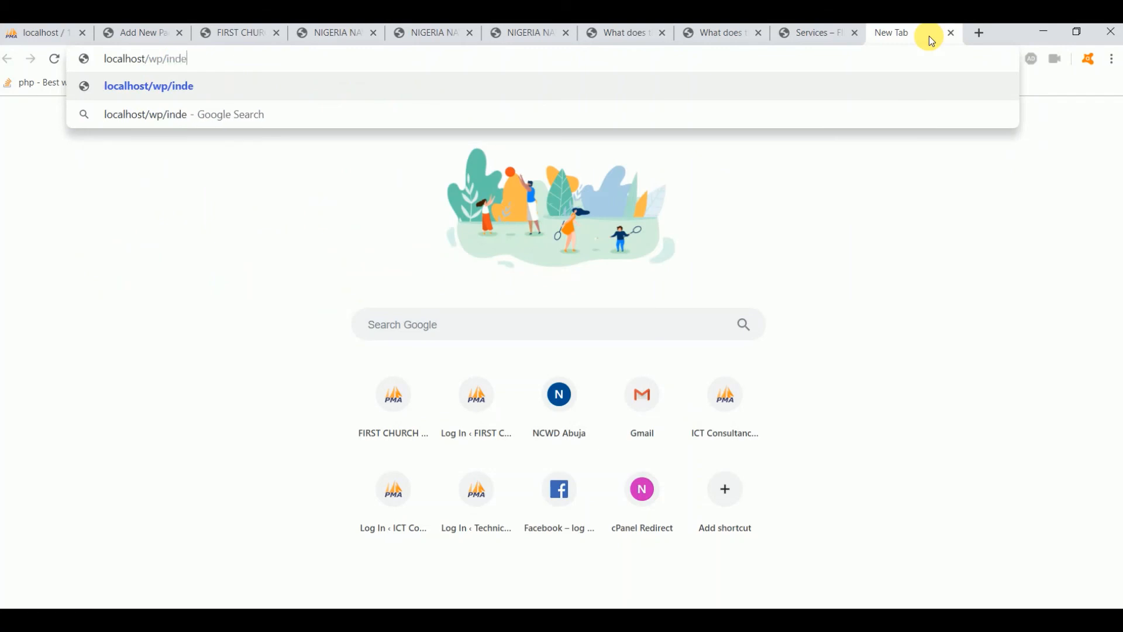
type("x.php")
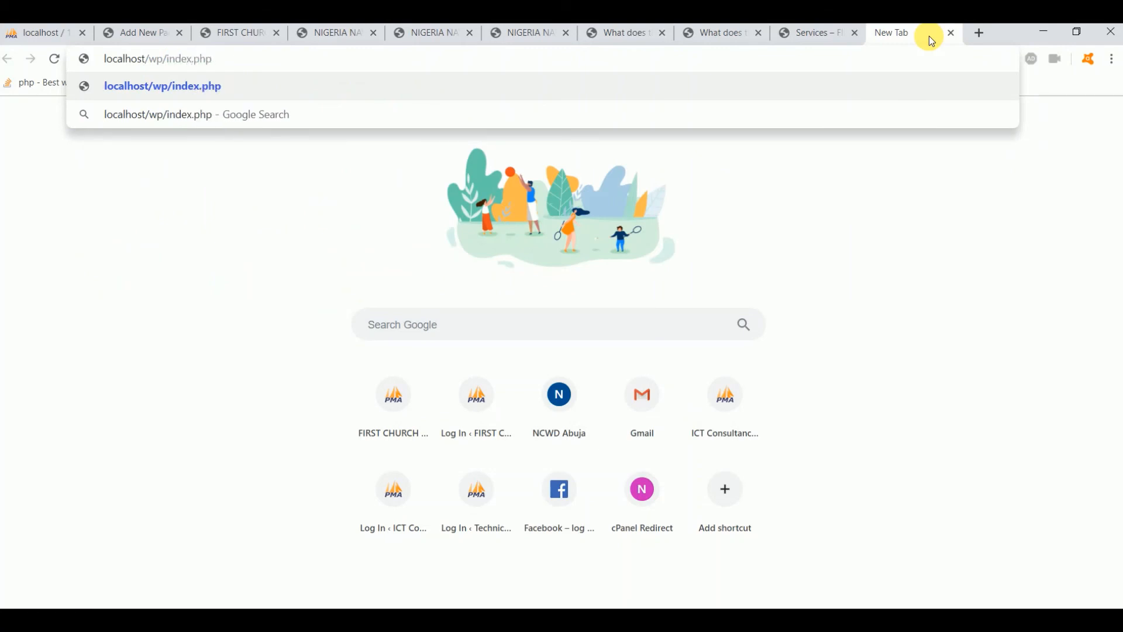
key("Return")
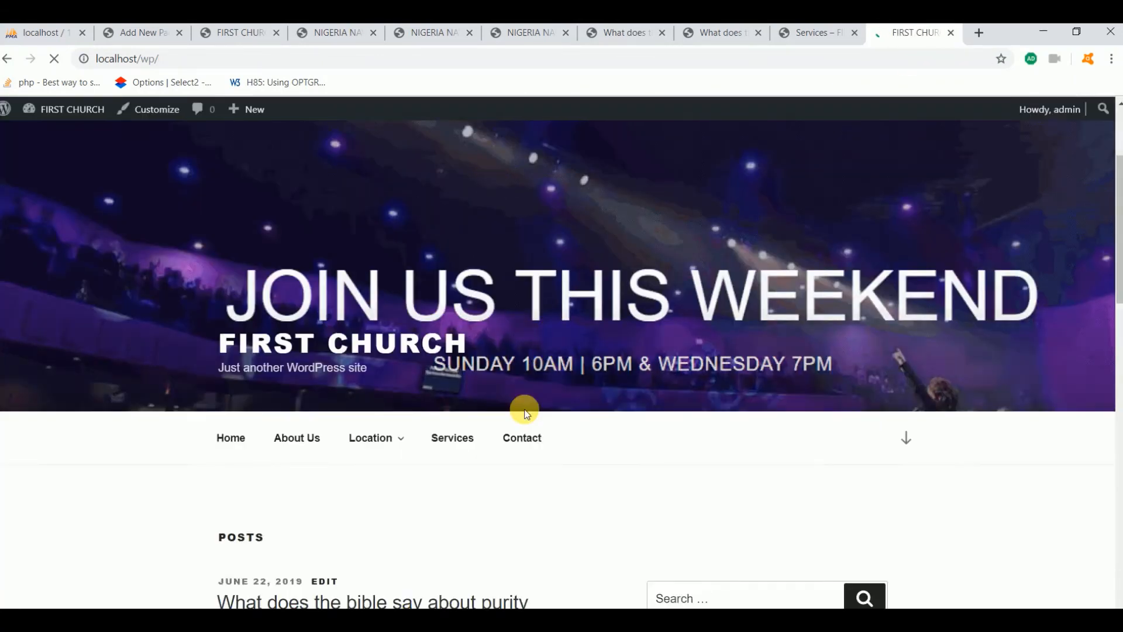
scroll(525, 414, "down", 10)
scroll(359, 211, "down", 7)
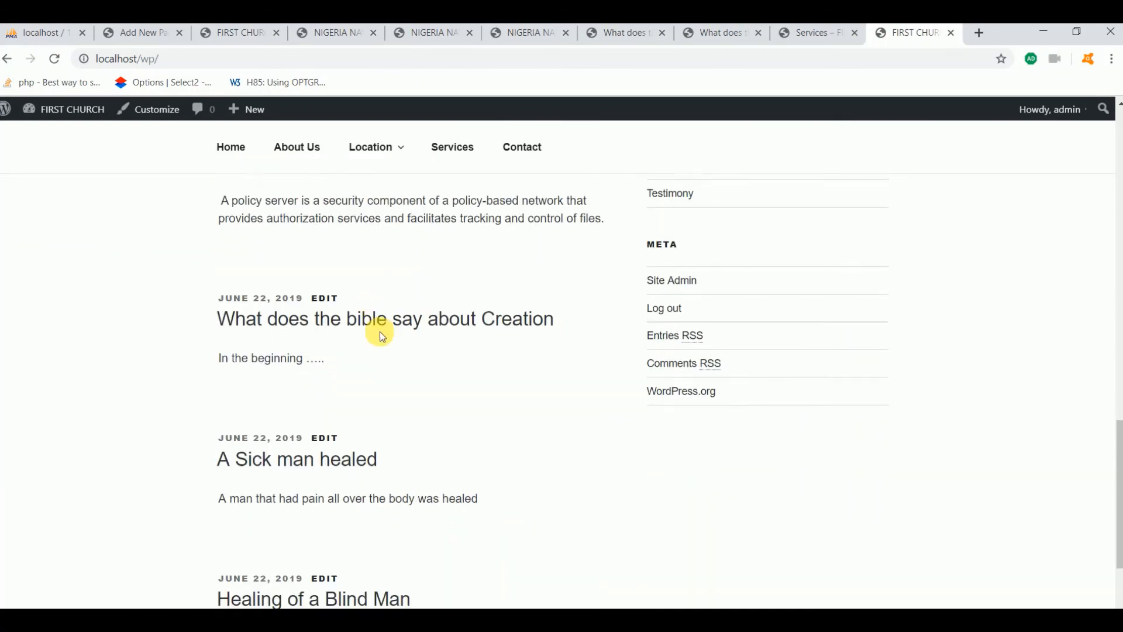
scroll(384, 339, "down", 3)
scroll(388, 345, "up", 20)
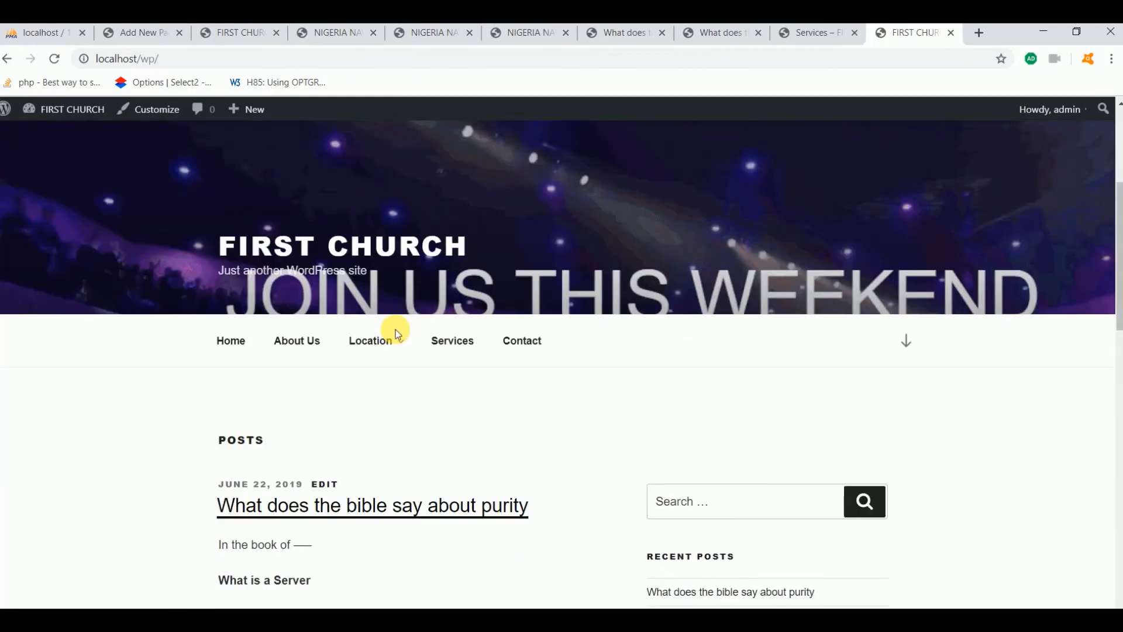
scroll(421, 351, "up", 3)
scroll(468, 384, "down", 4)
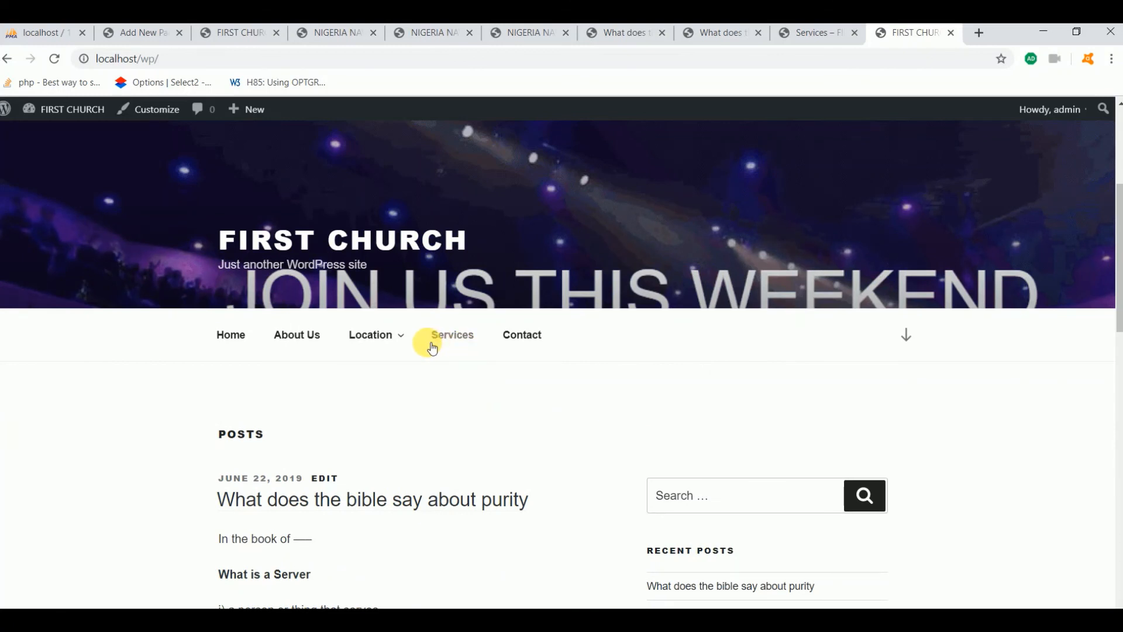